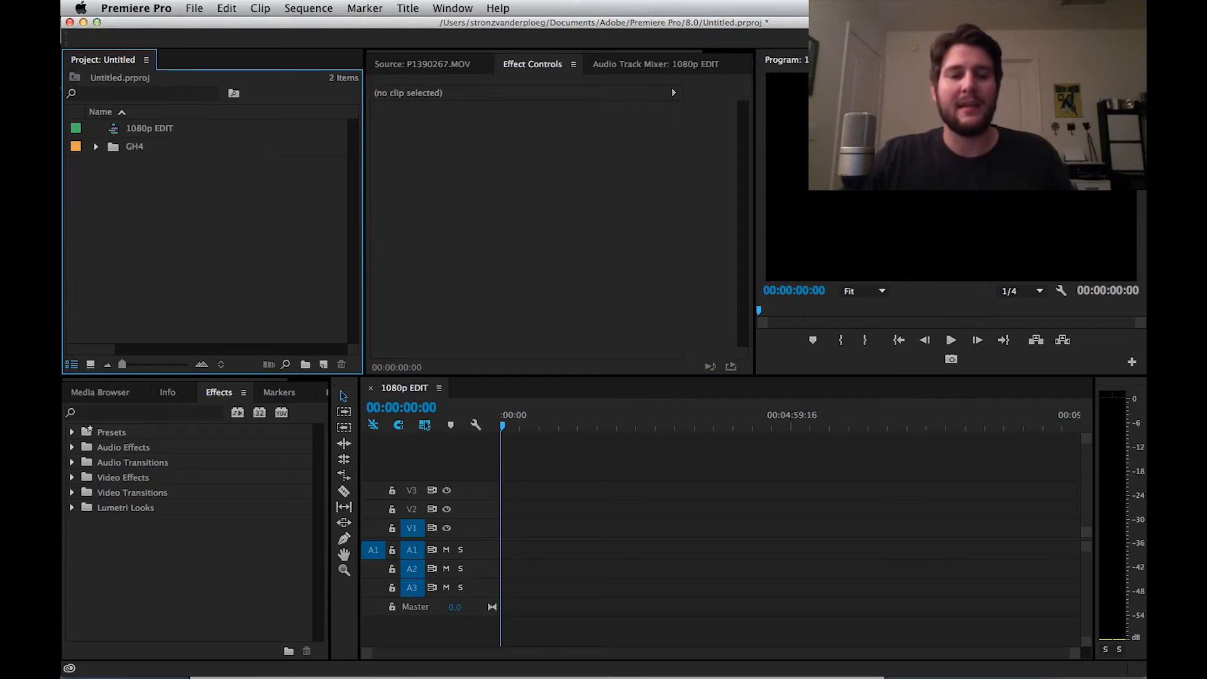
Expand the GH4 bin and look over its camera clips
key("Right")
key("Down")
key("shift+End")
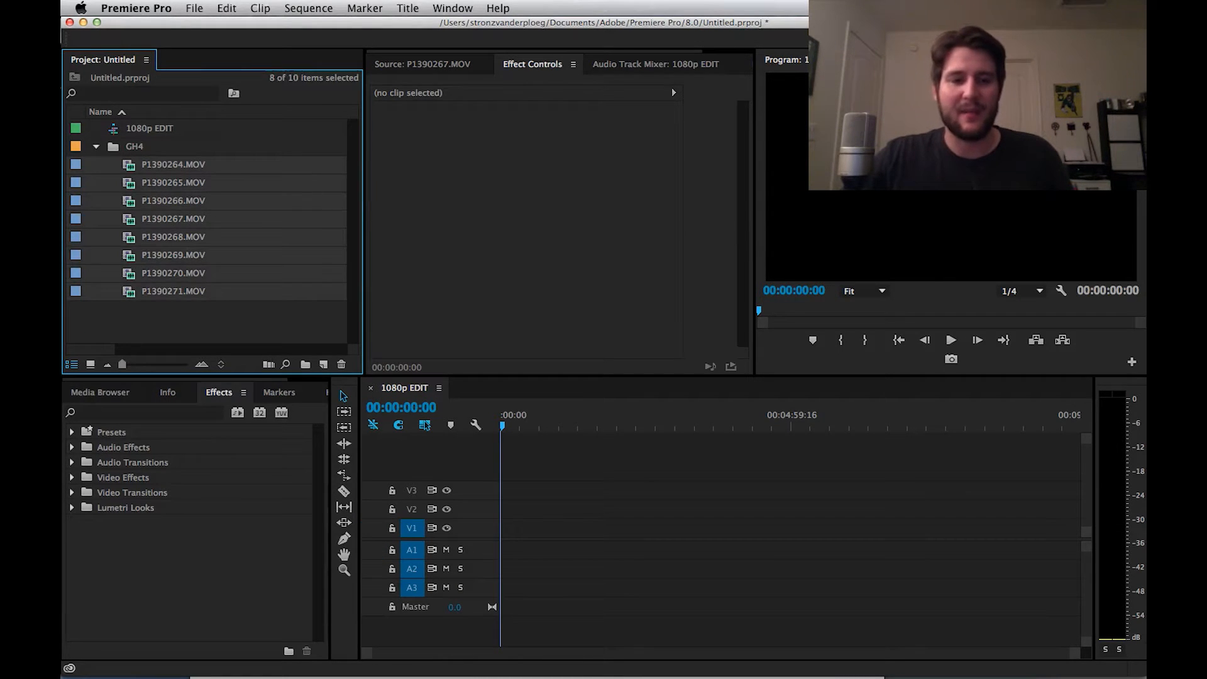
key("super+shift+a")
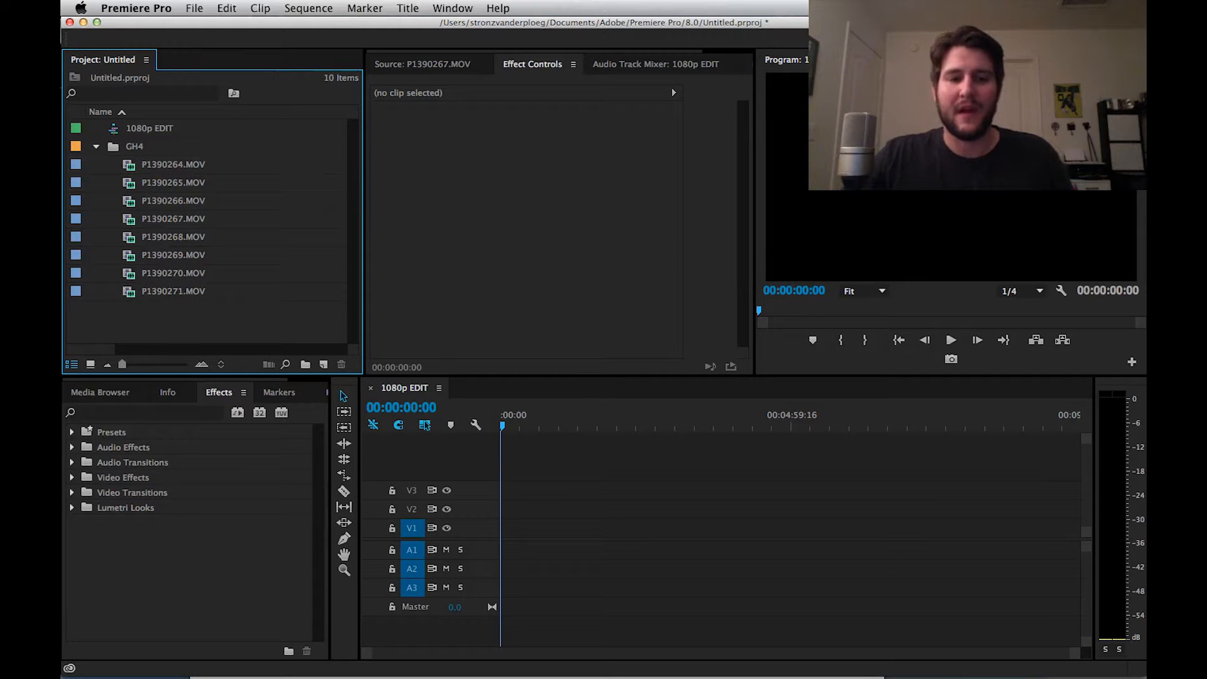
key("Down")
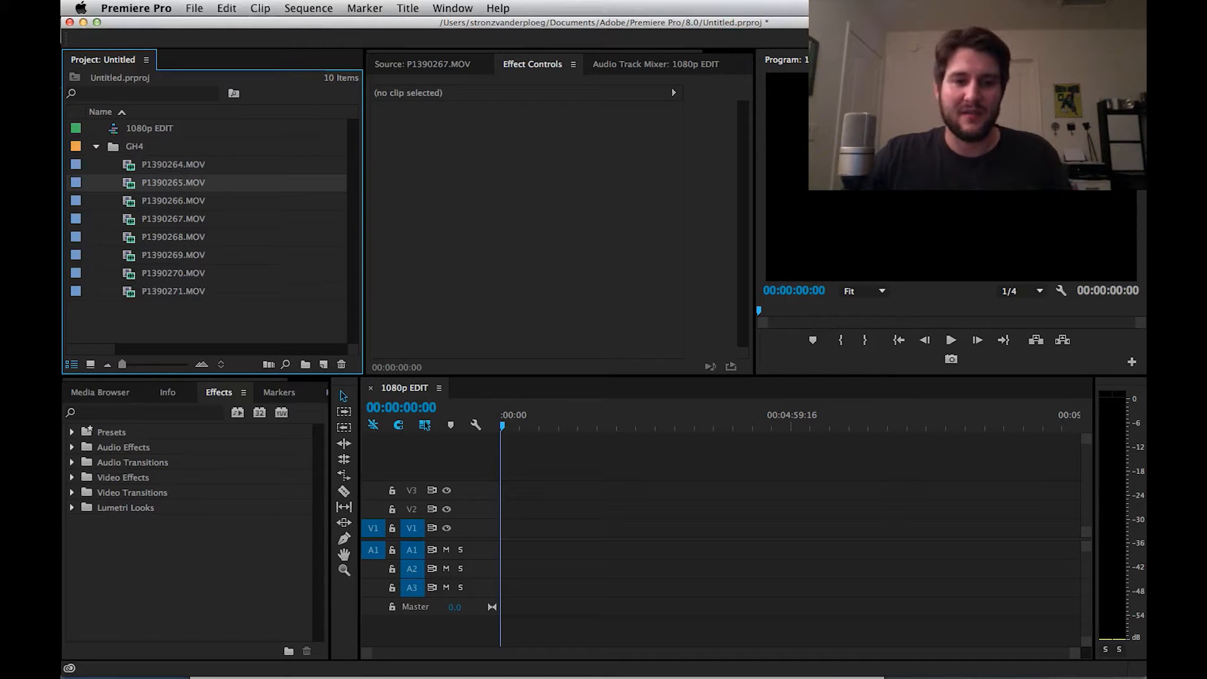
Preview clips from the GH4 bin in the Source monitor, from P1390264.MOV through P1390269.MOV
double_click(170, 165)
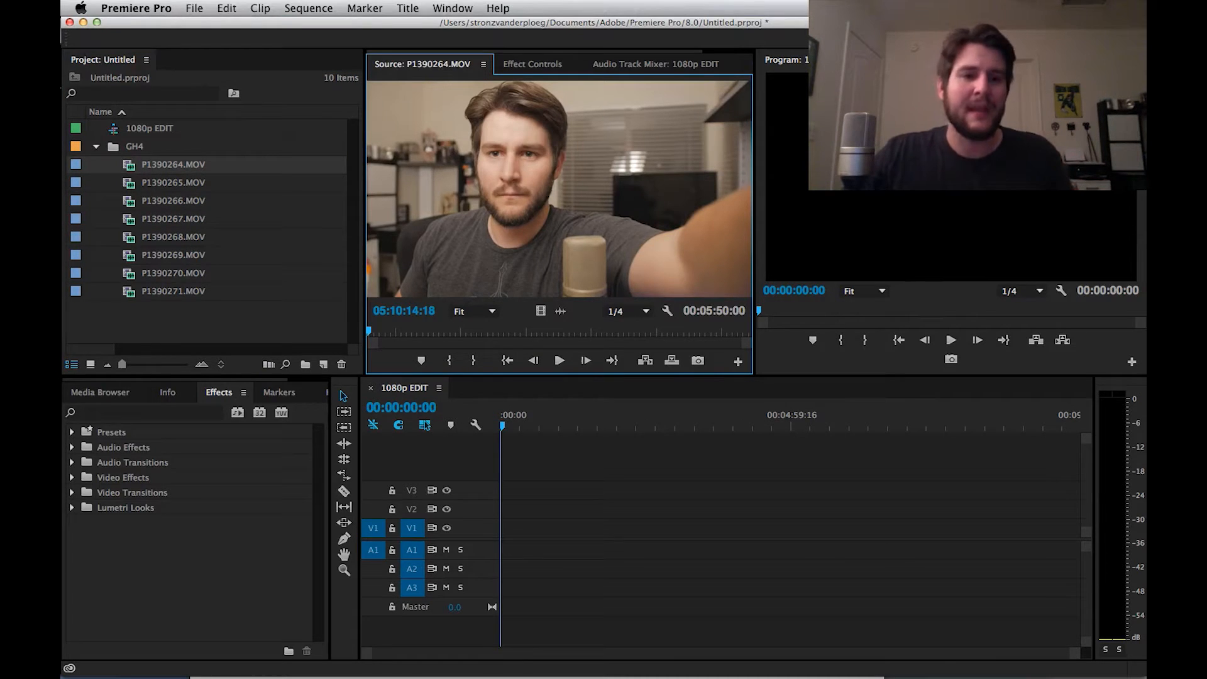
key("Down")
key("Down")
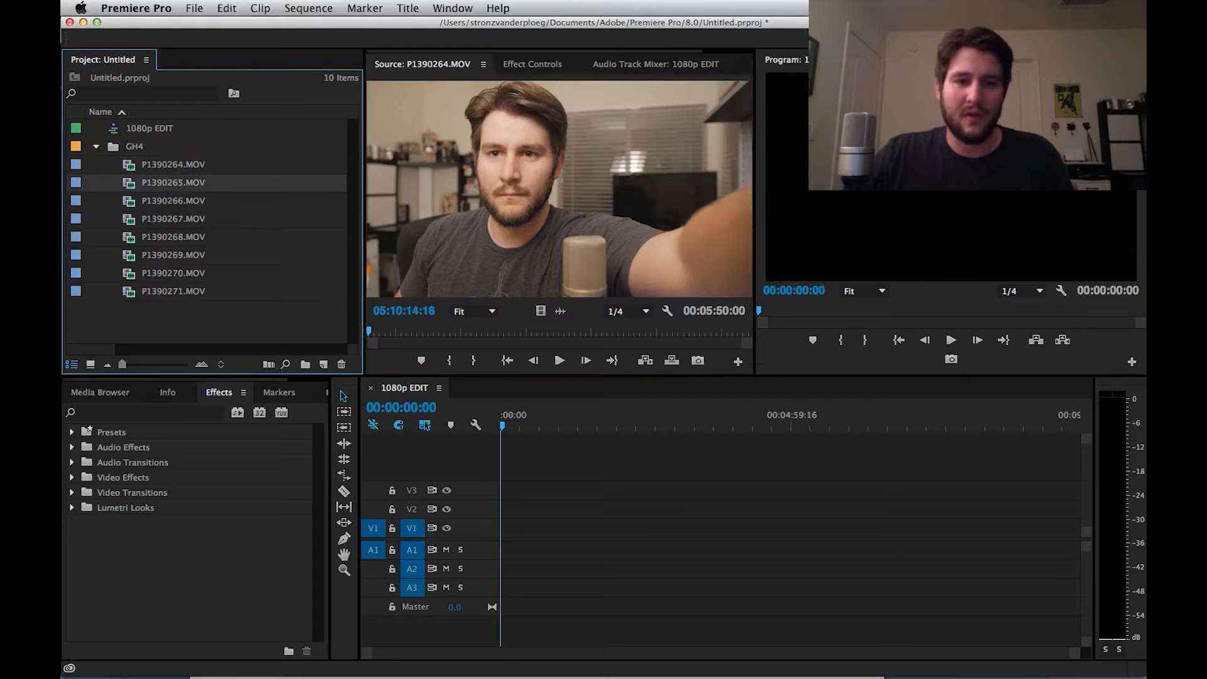
key("Down")
key("Down")
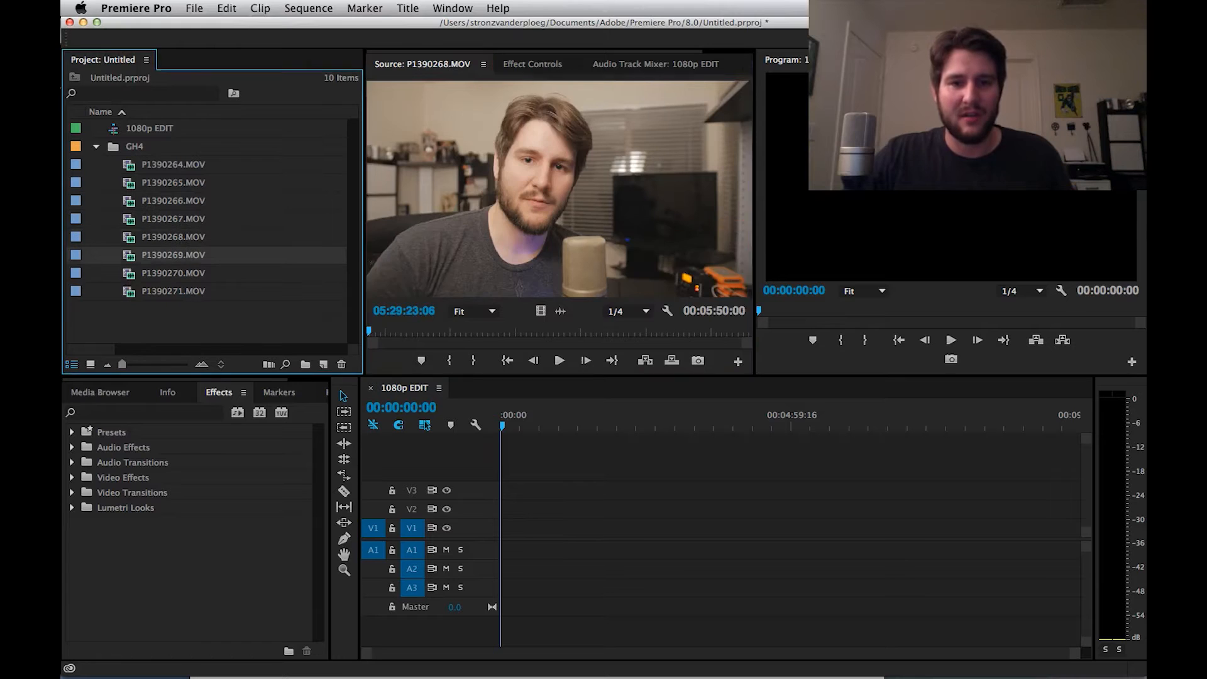
key("Down")
Place all eight GH4 clips end to end on V1 and A1 of the 1080p EDIT sequence and check them
key("shift+1")
key("shift+End")
left_click_drag(174, 254, 535, 531)
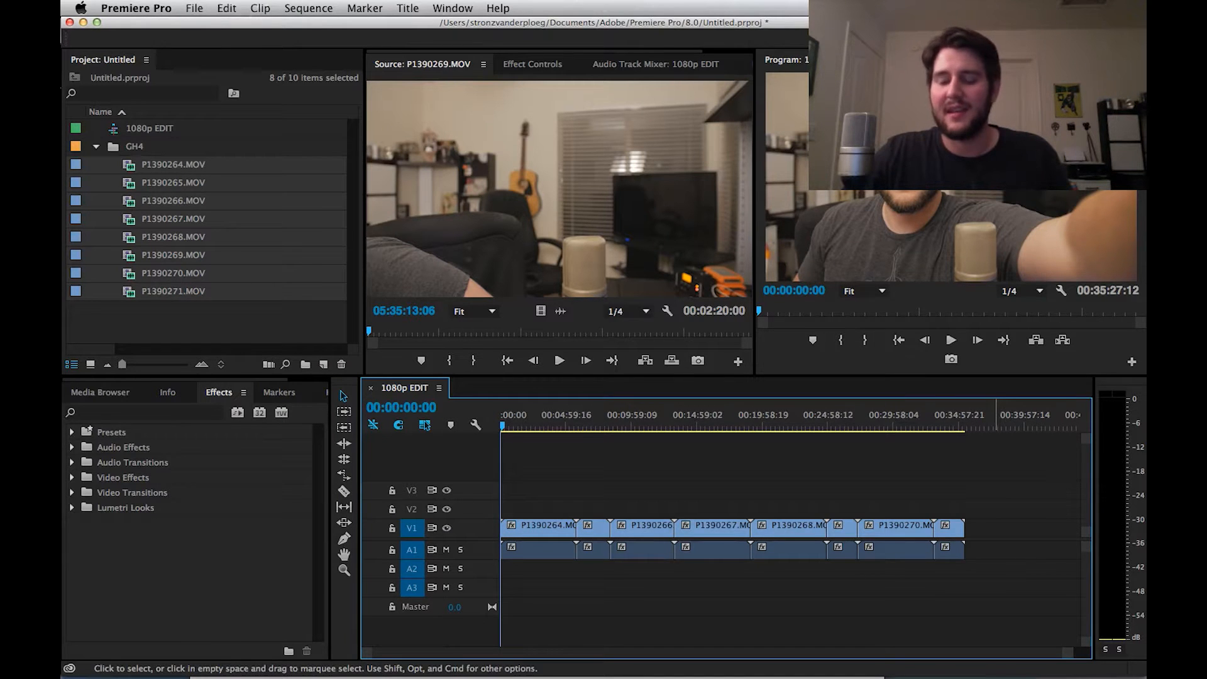
left_click(545, 420)
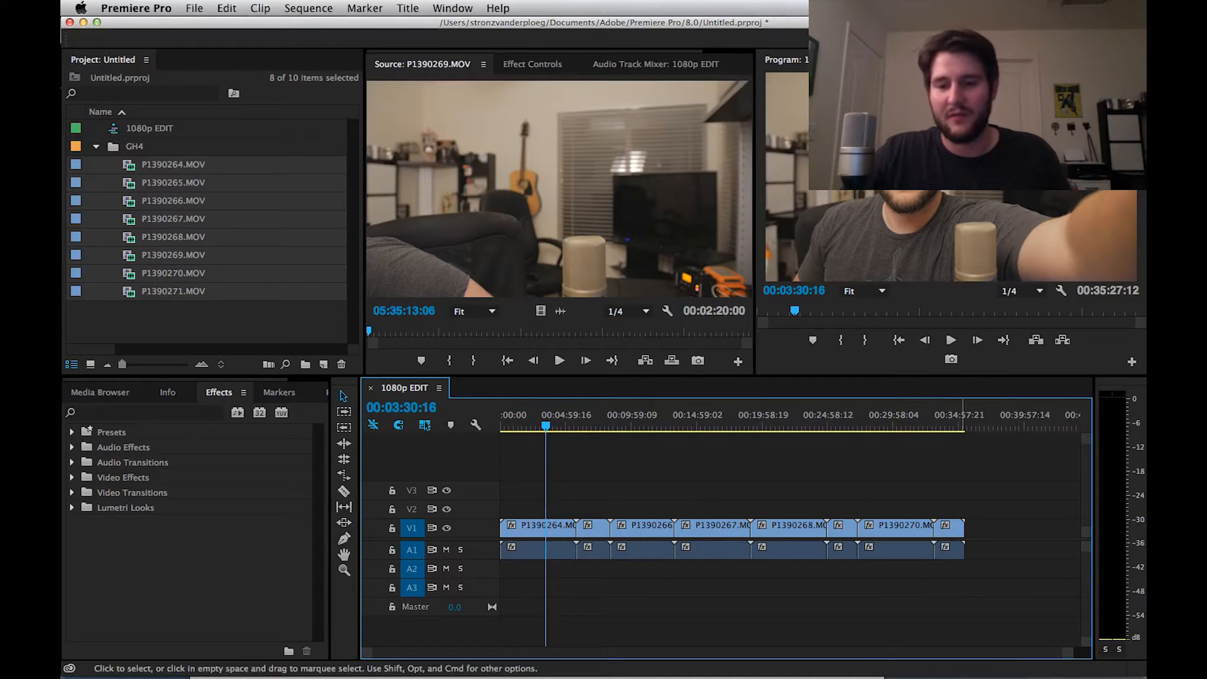
Delete all the GH4 clips from the 1080p EDIT sequence and collapse the GH4 bin
left_click_drag(1000, 490, 503, 559)
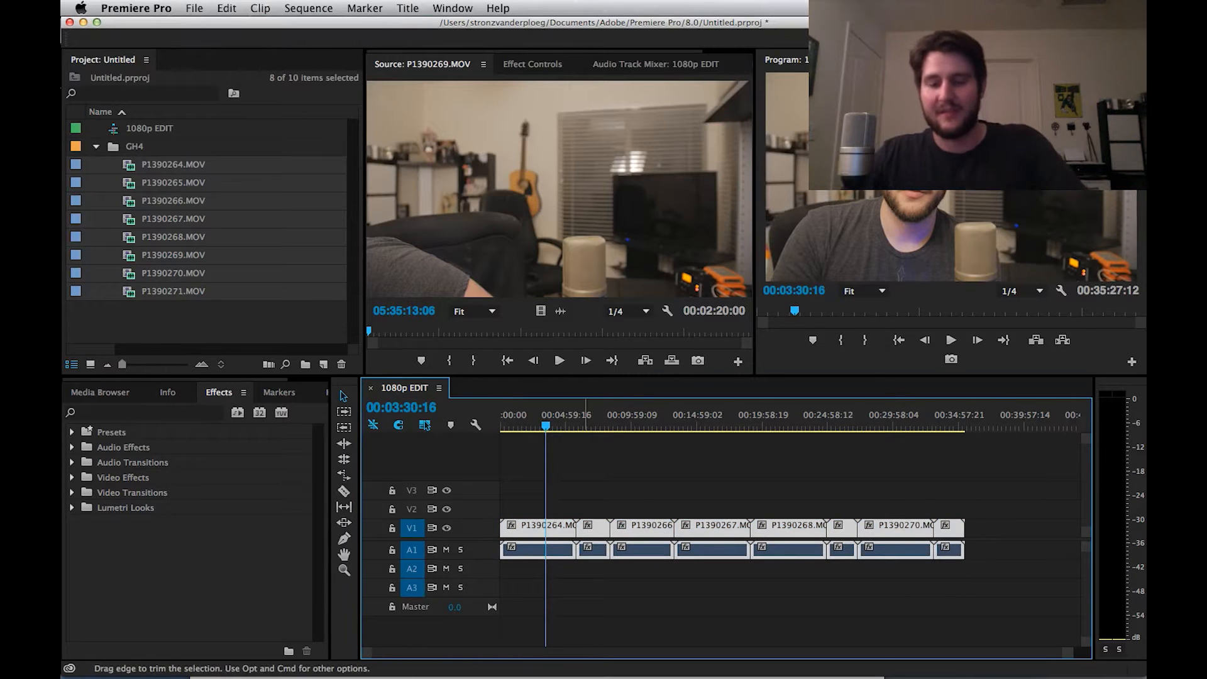
key("Delete")
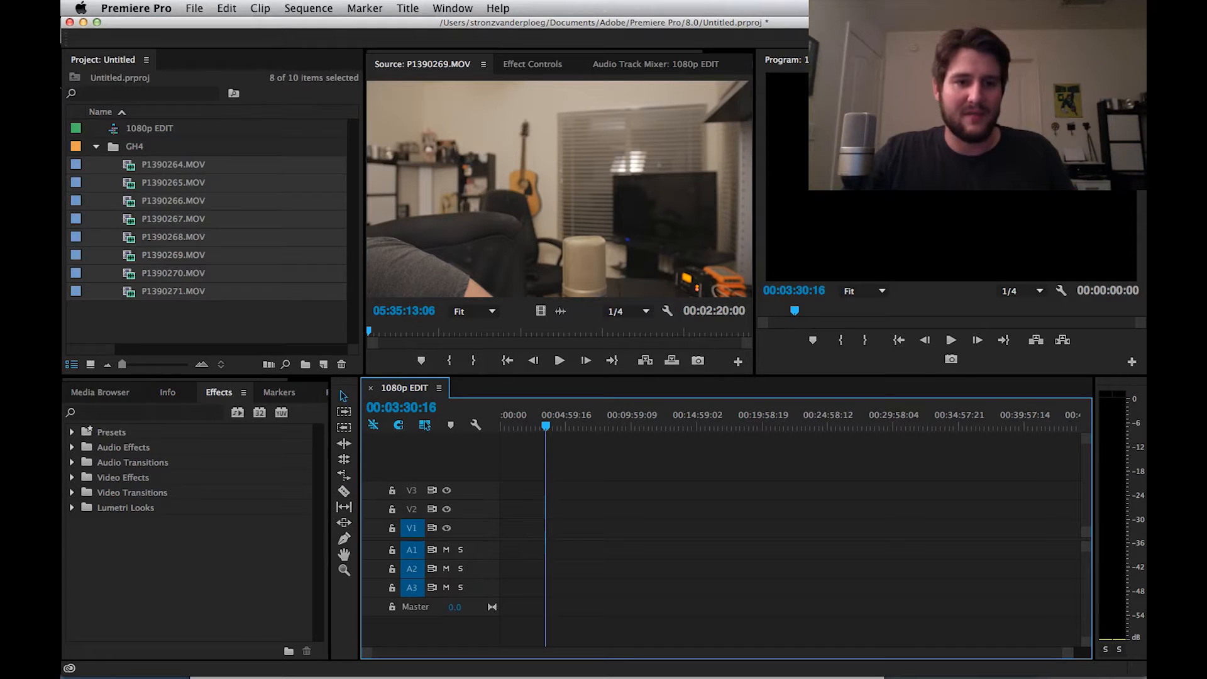
left_click(96, 146)
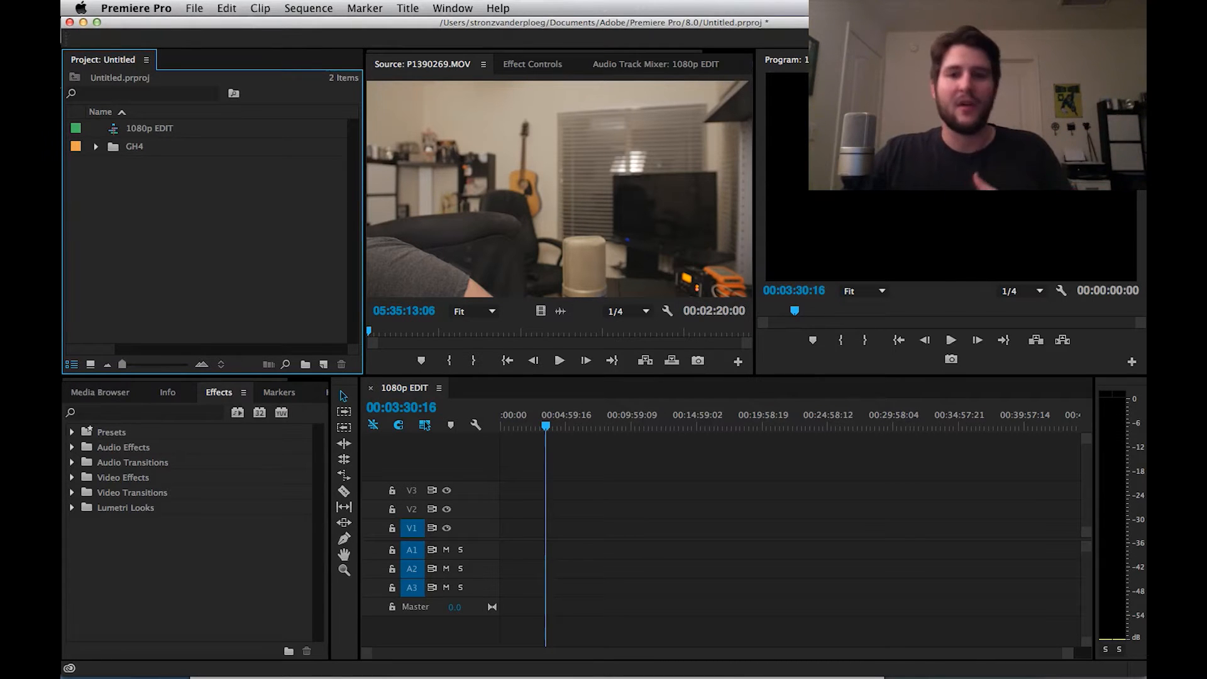
Create a new sequence named CAM_A_1080p_NEST with the DSLR 1080p24 preset
left_click(323, 364)
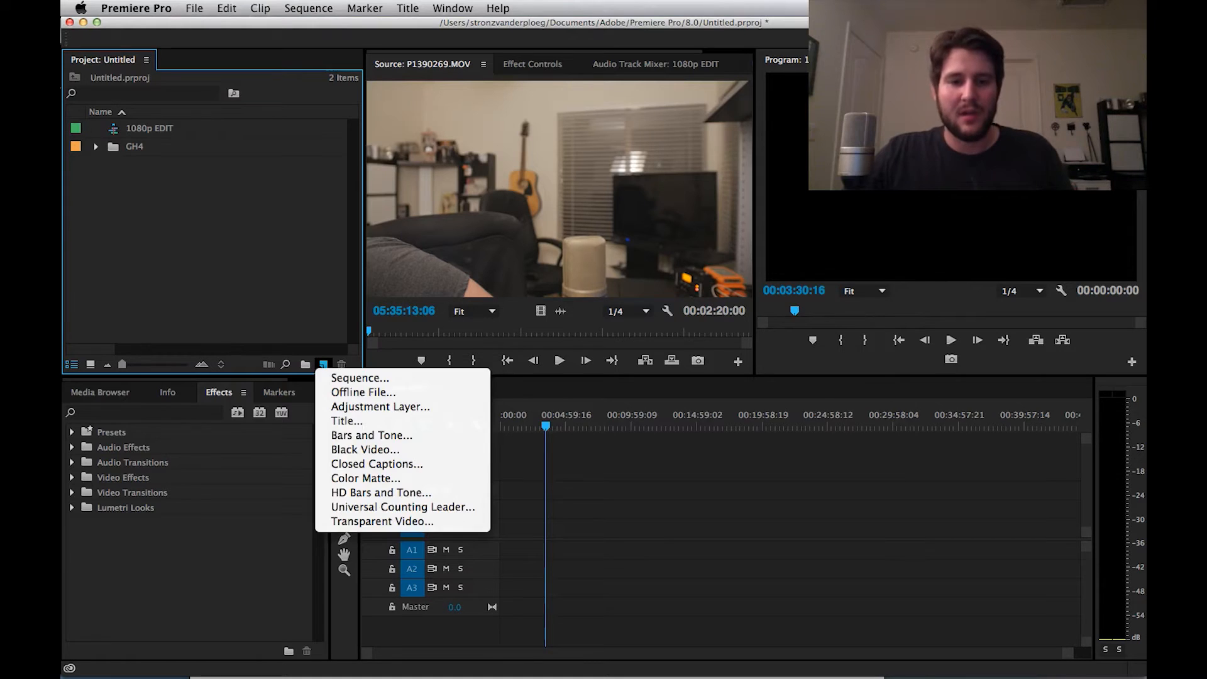
left_click(359, 378)
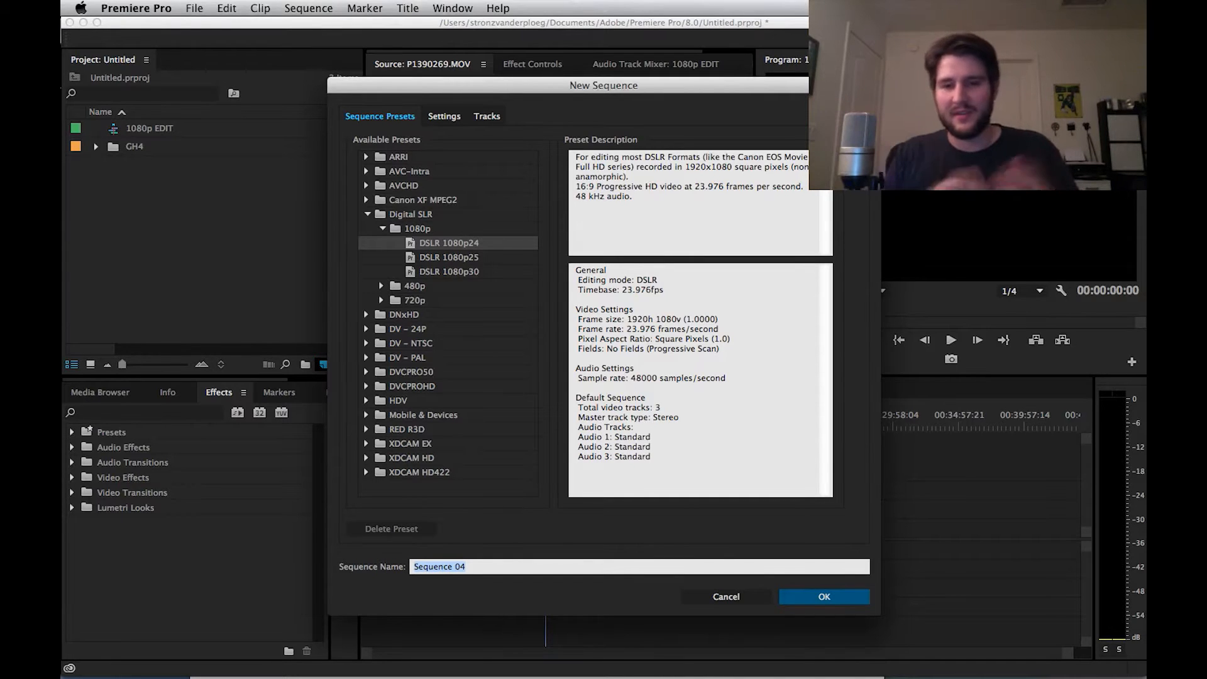
type("C")
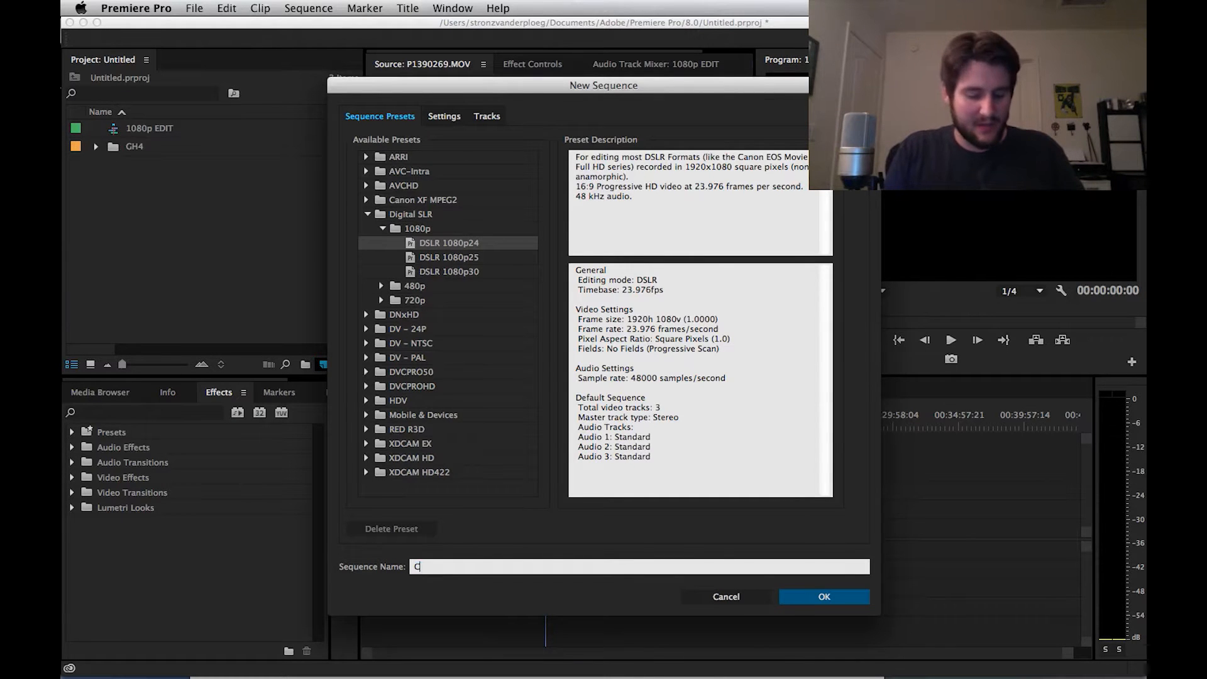
type("AM_A_1080p_NEST")
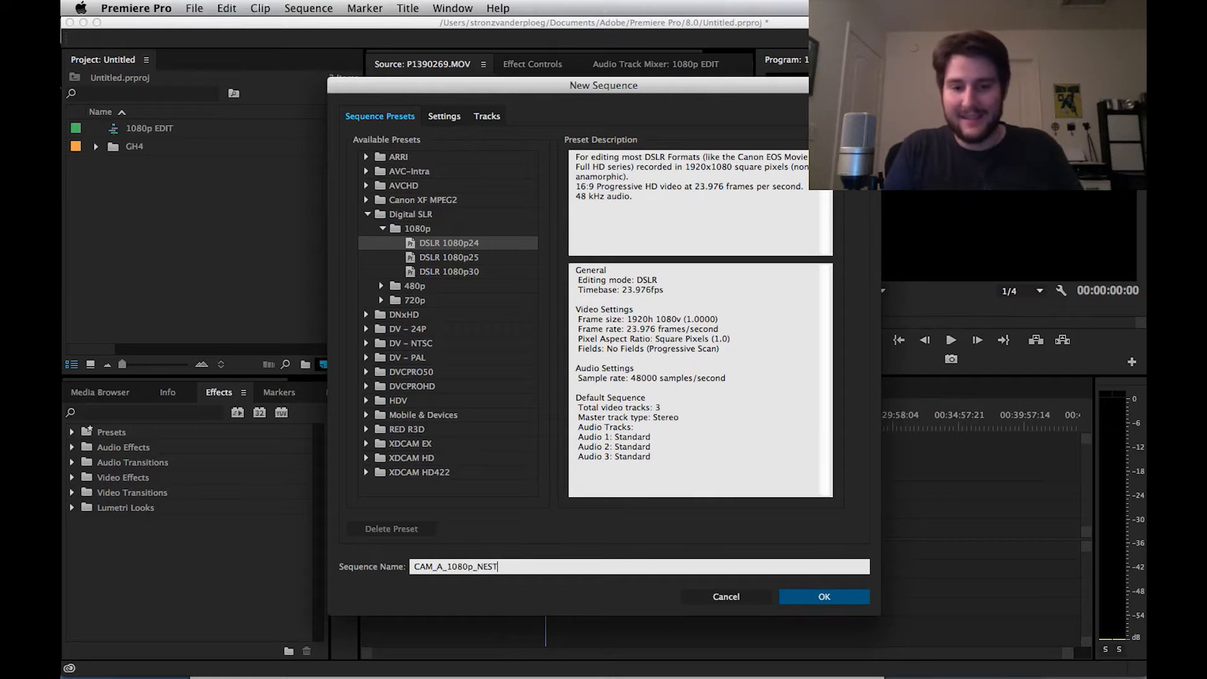
key("Return")
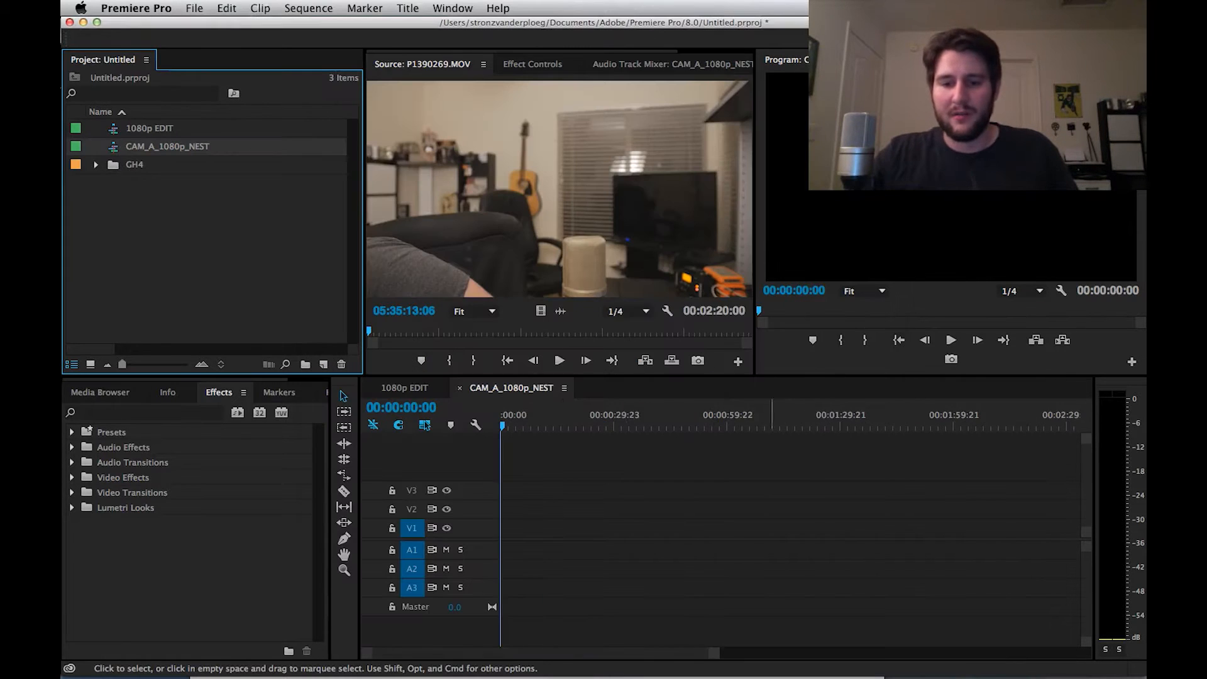
Place all eight GH4 clips end to end from the start of CAM_A_1080p_NEST on V1 and A1, and scrub through them
left_click(96, 164)
left_click(173, 182)
left_click(173, 310, "shift")
left_click_drag(173, 309, 510, 531)
key("backslash")
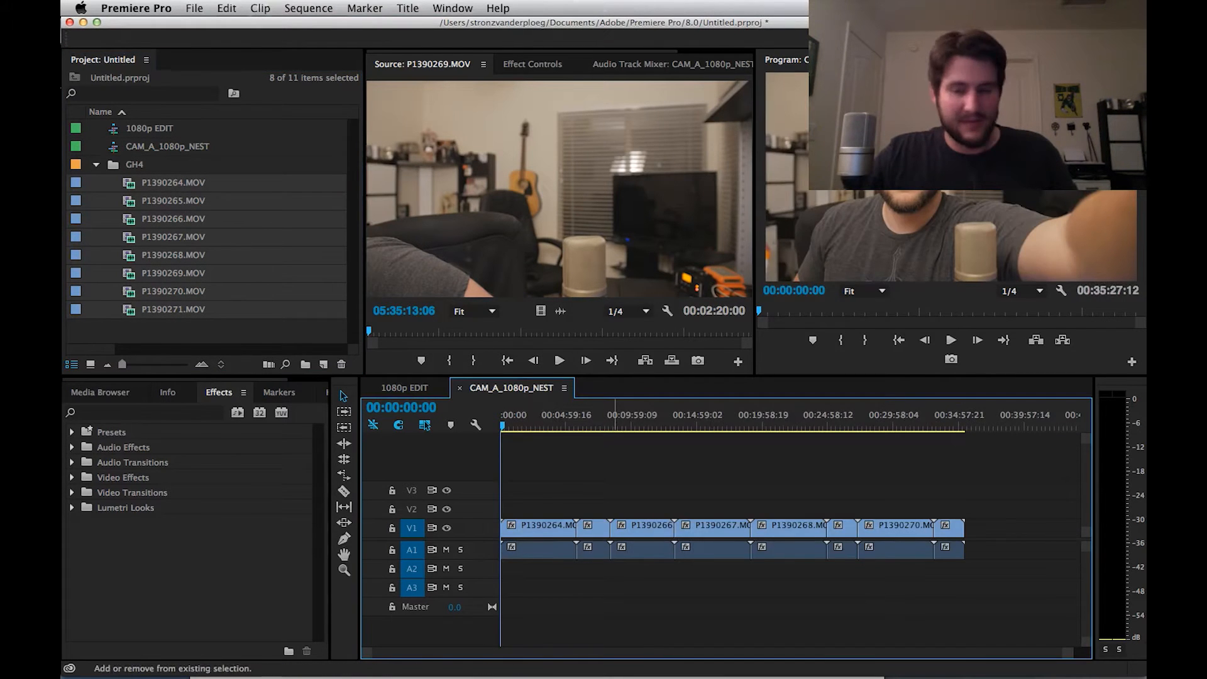
left_click_drag(503, 421, 688, 421)
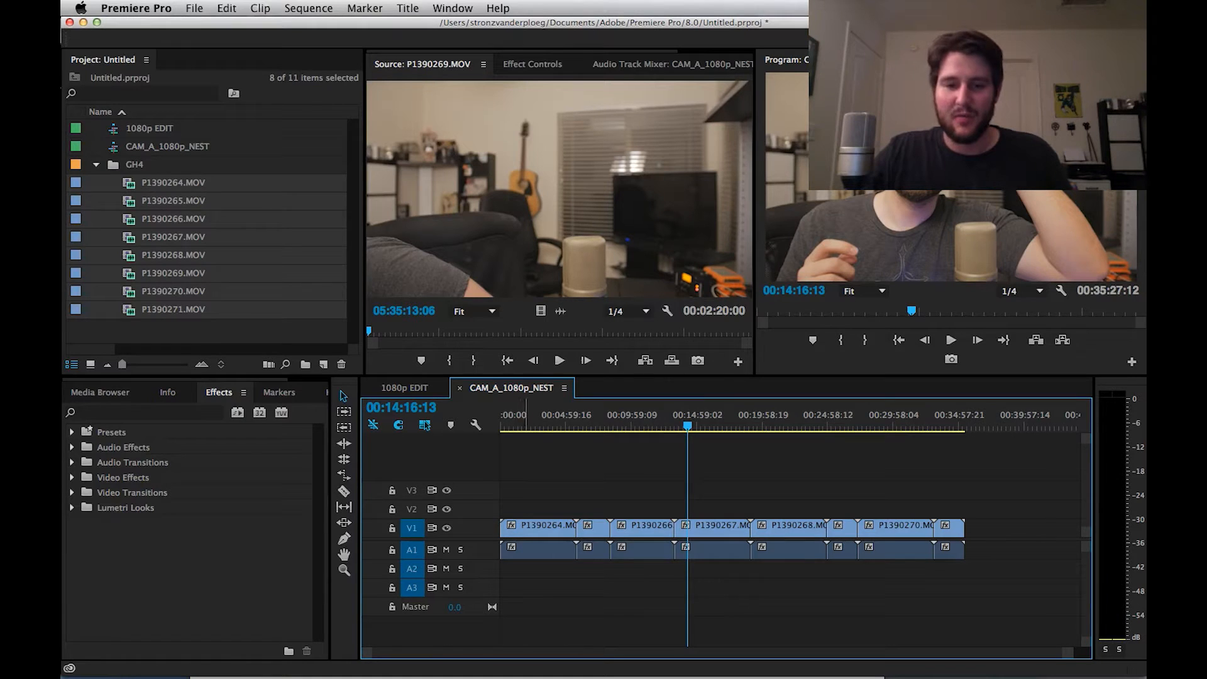
left_click_drag(543, 482, 949, 572)
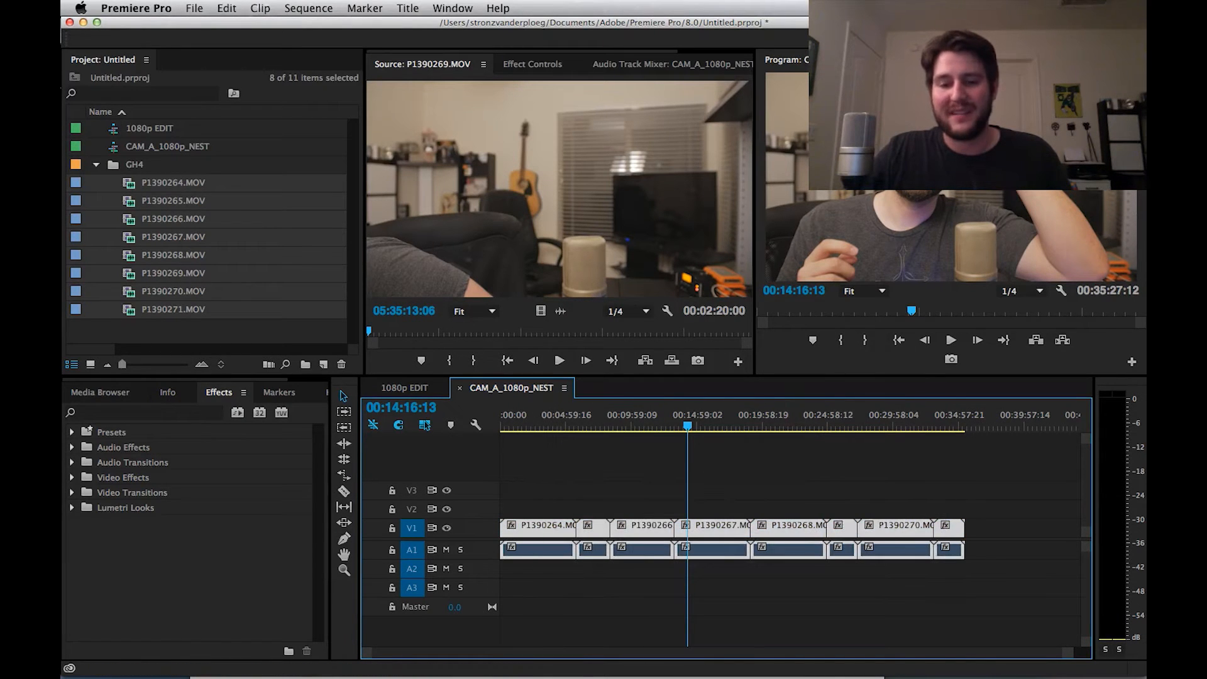
left_click_drag(723, 422, 848, 422)
left_click(746, 471)
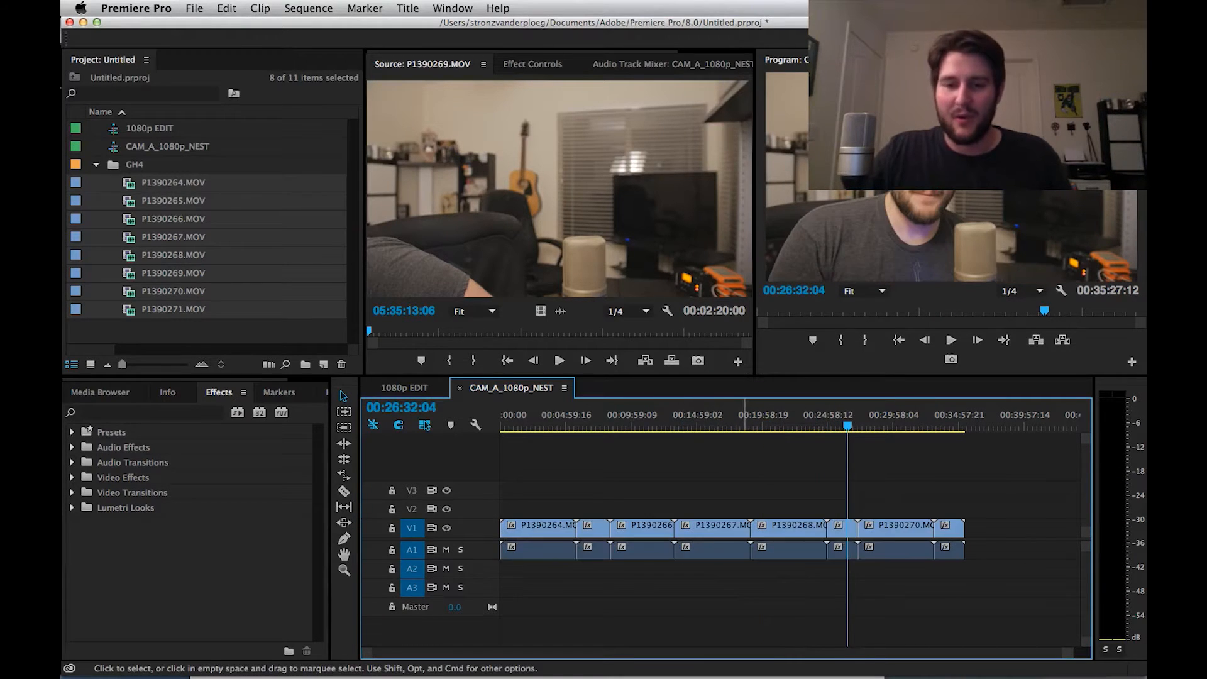
Nest CAM_A_1080p_NEST at the start of V1 and A1 in the 1080p EDIT sequence and fit it in the timeline
key("shift+3")
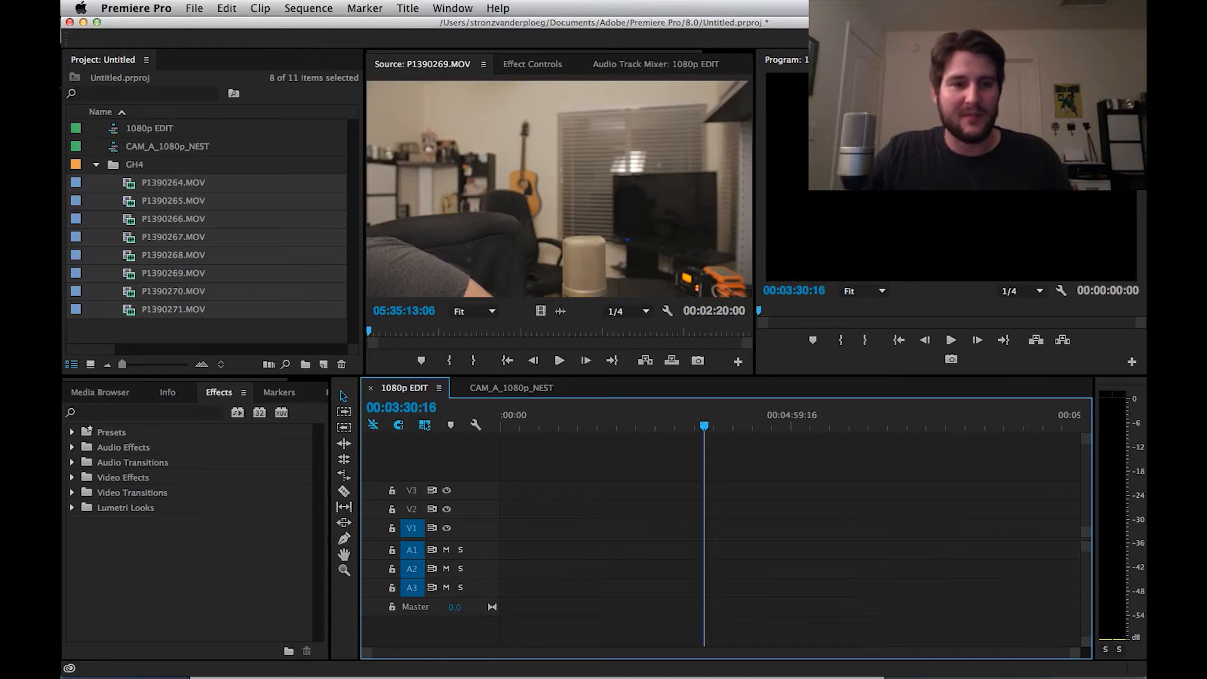
key("shift+1")
key("Left")
left_click_drag(167, 146, 503, 532)
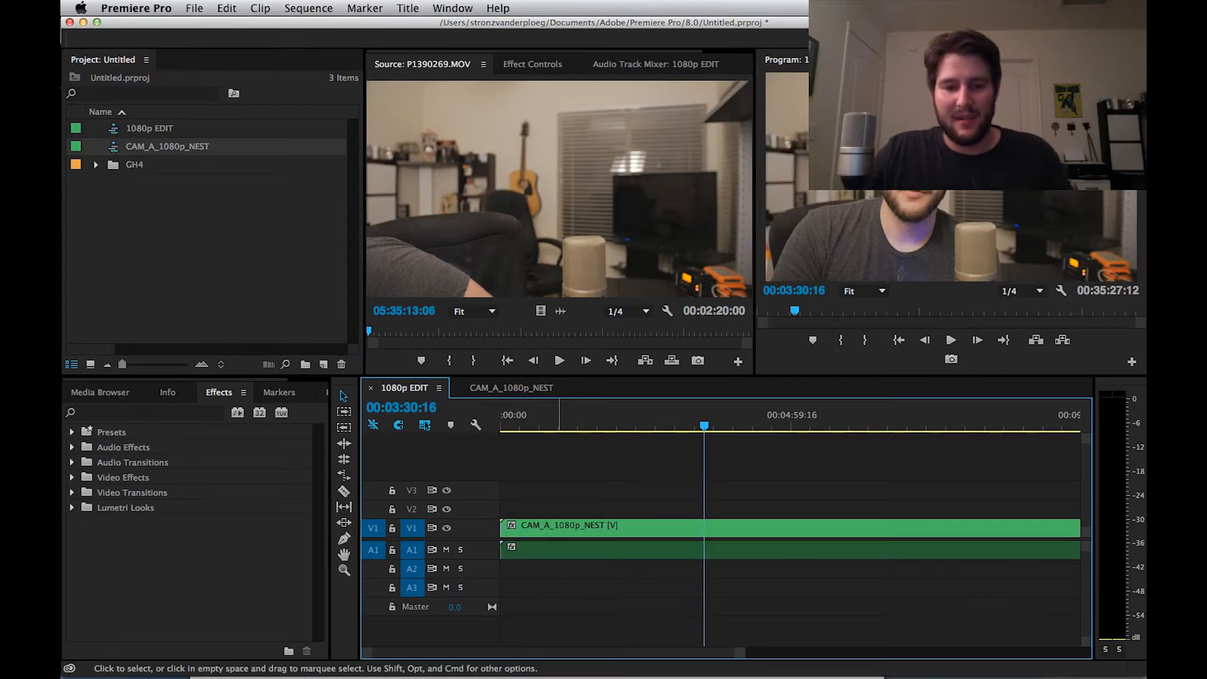
key("minus")
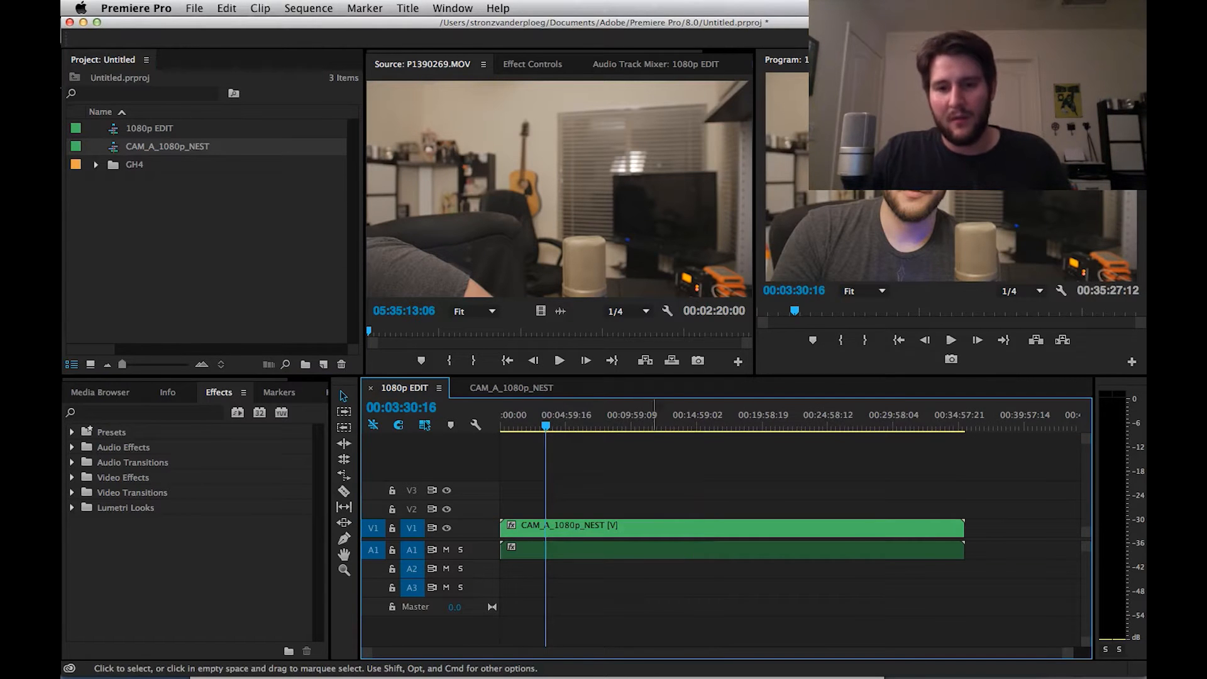
Scrub through the nested clip in 1080p EDIT and split it at eight points with the Razor tool
key("c")
mouse_move(563, 420)
left_mouse_down()
mouse_move(744, 420)
mouse_move(501, 420)
mouse_move(811, 420)
mouse_move(534, 420)
mouse_move(545, 420)
left_mouse_up()
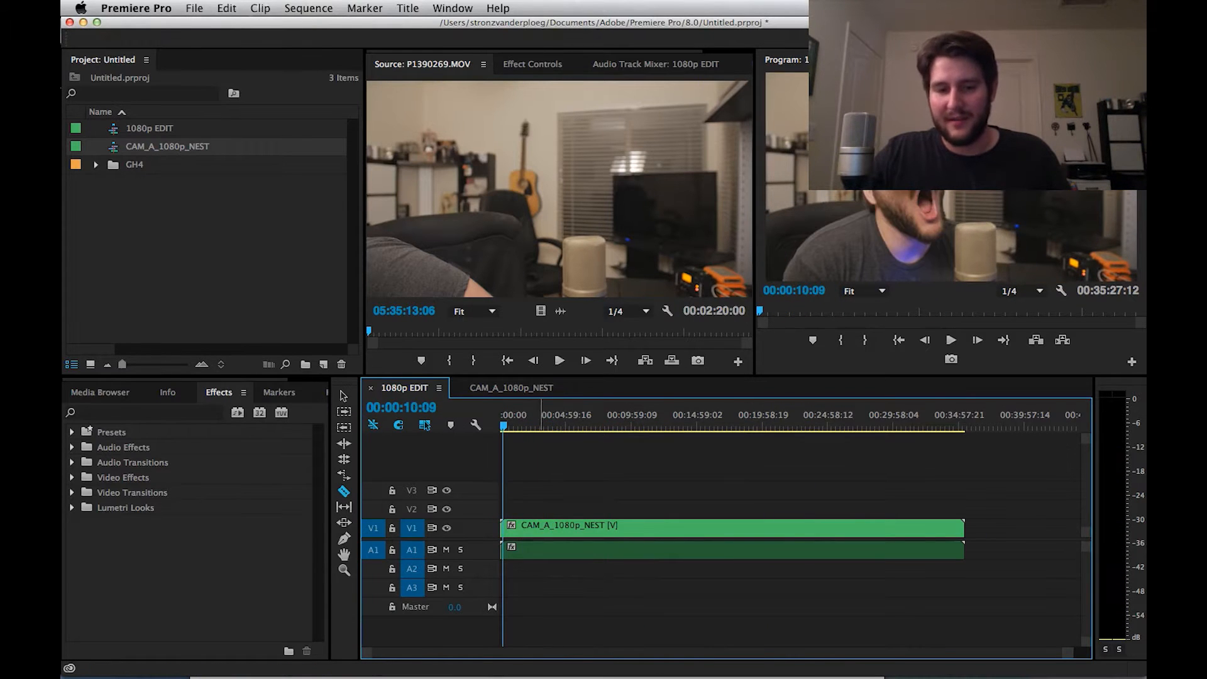
left_click(606, 422)
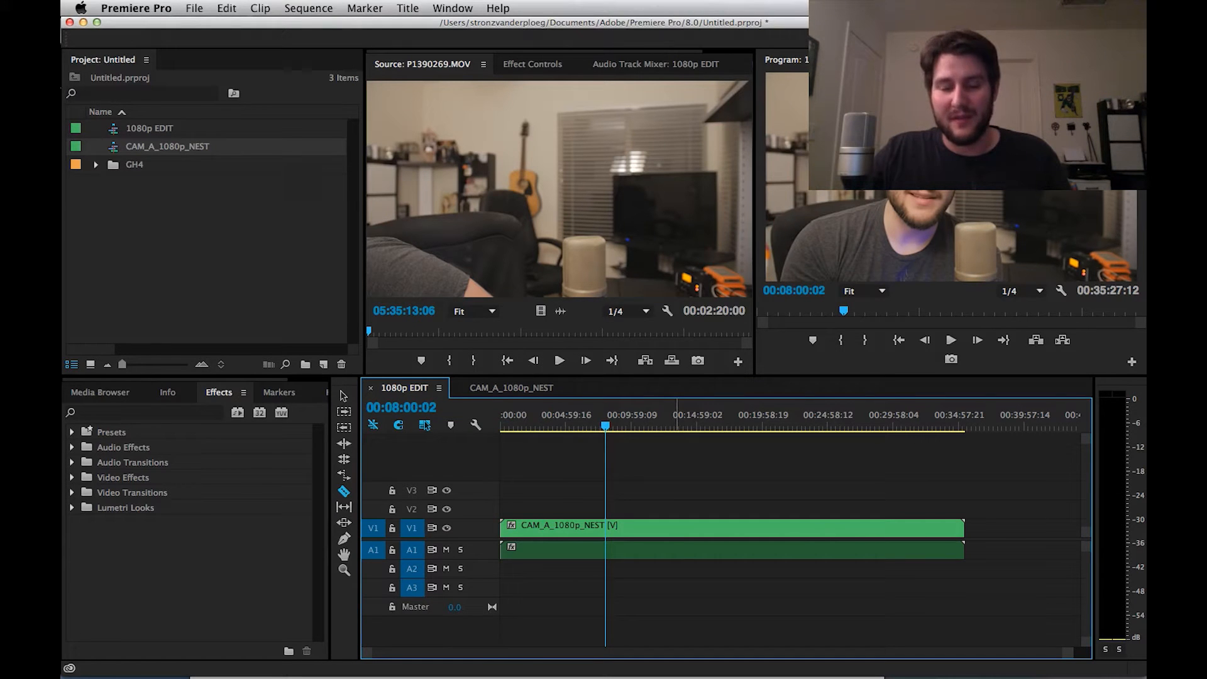
left_click(670, 421)
left_click(777, 420)
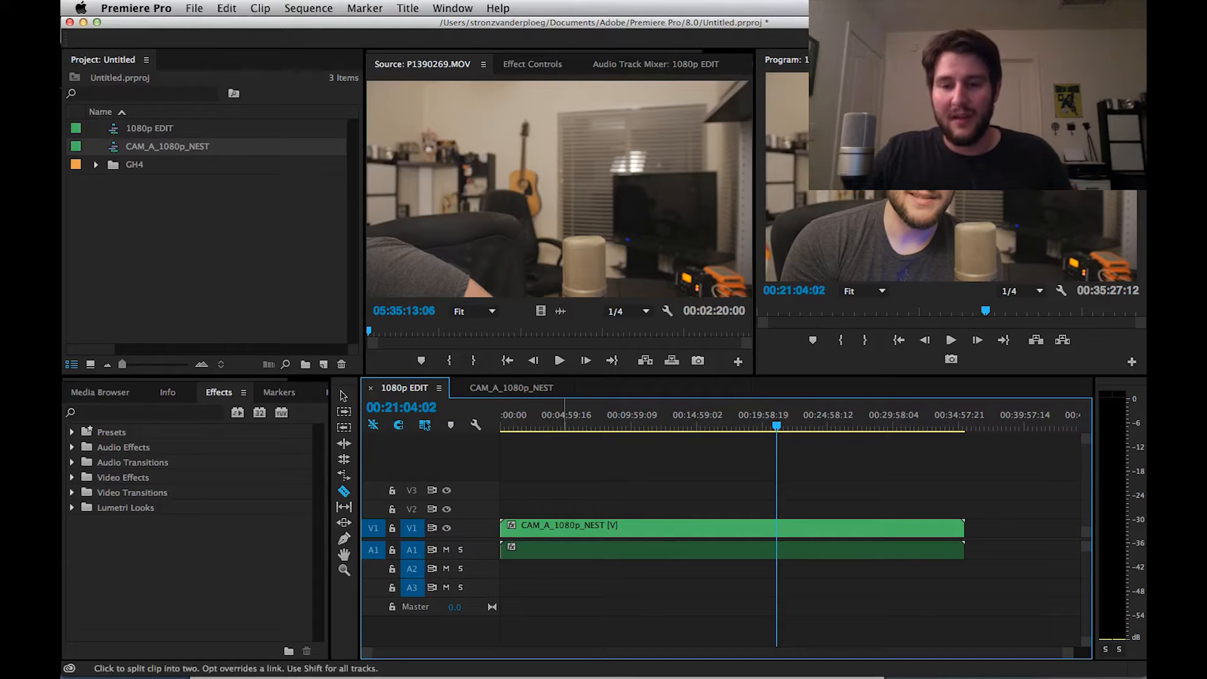
left_click(559, 528)
left_click(597, 529)
left_click(668, 528)
left_click(727, 528)
left_click(789, 528)
left_click(824, 528)
left_click(864, 528)
left_click(897, 528)
Ripple-delete the seventh segment of the split nested clip
key("v")
left_click(845, 550)
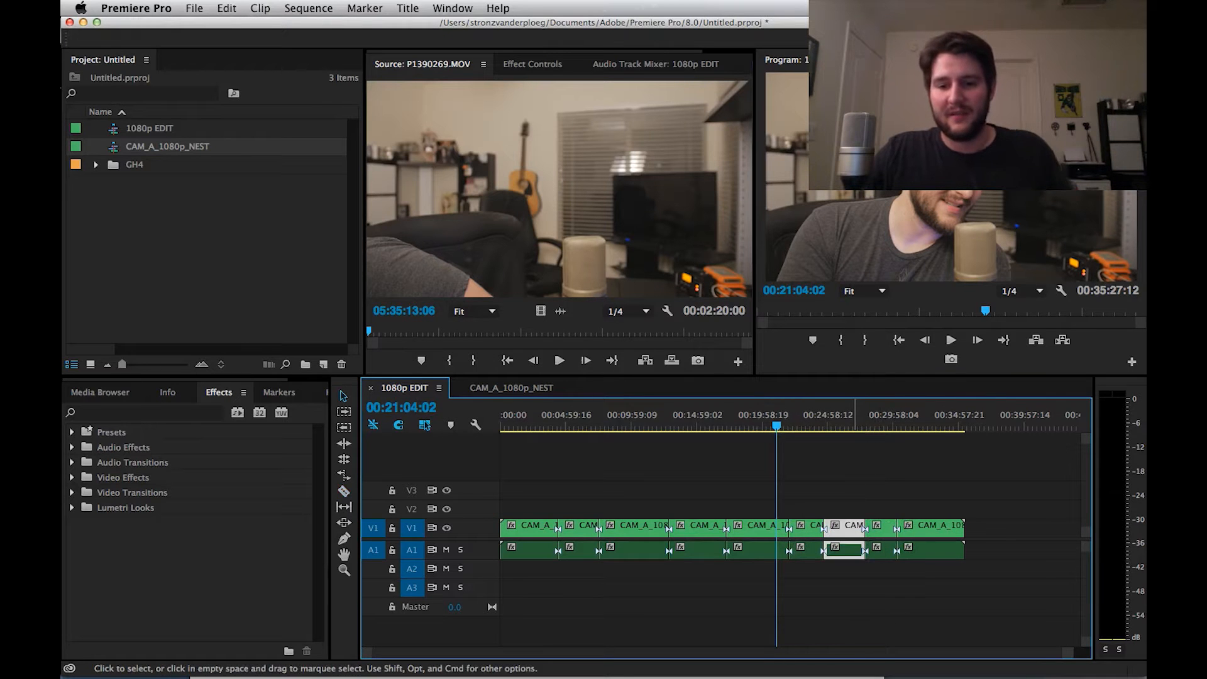
key("shift+Delete")
Move the third segment of the nested clip to the end of 1080p EDIT and close the gap it leaves
left_click_drag(632, 550, 956, 550)
left_click(634, 529)
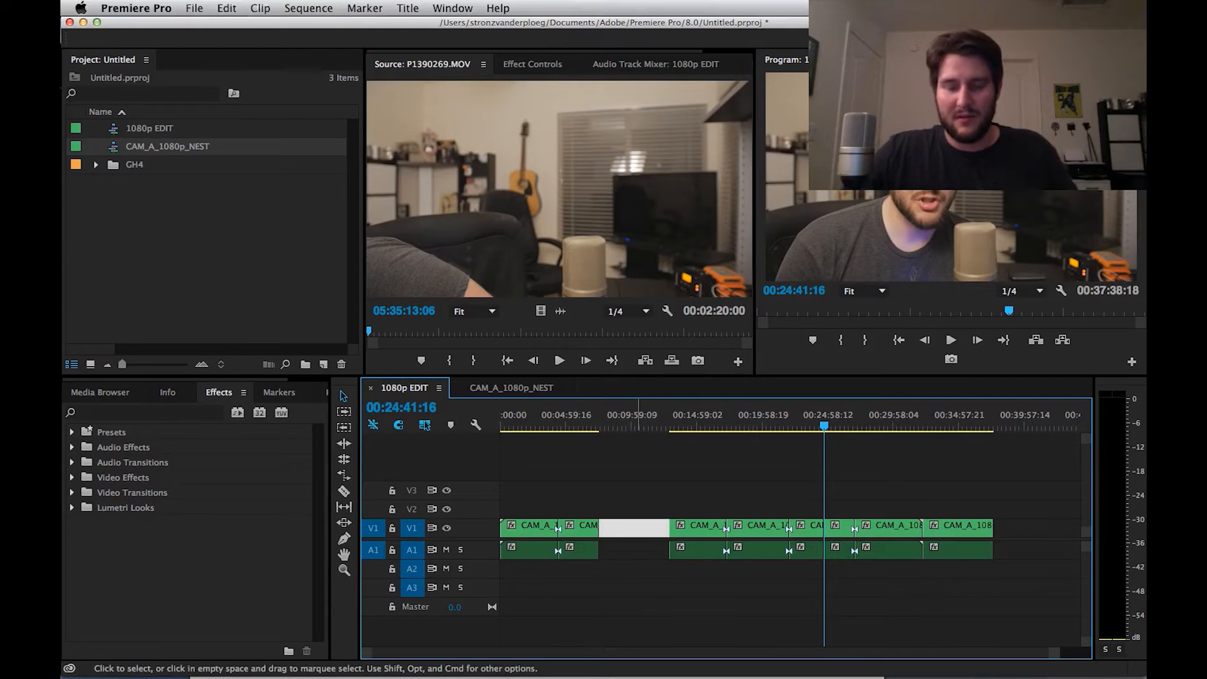
key("Delete")
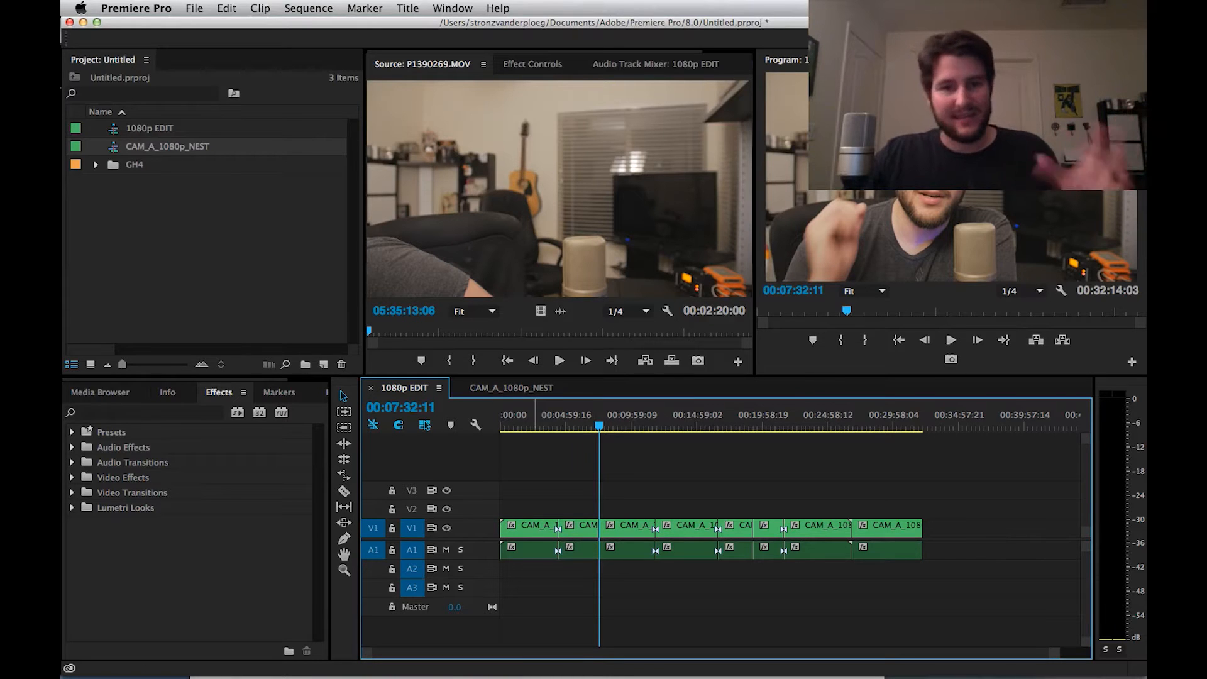
Switch to the CAM_A_1080p_NEST sequence and create a 1920 x 1080 adjustment layer at 23.976 fps with square pixels
left_click(532, 417)
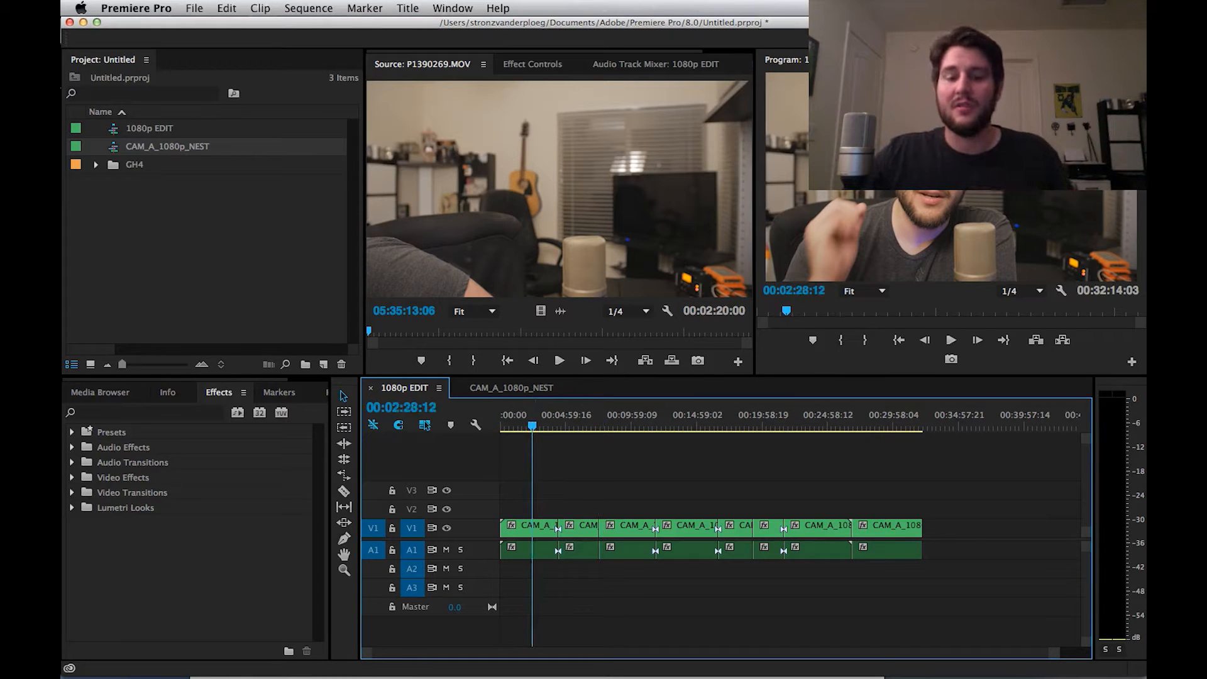
left_click(511, 388)
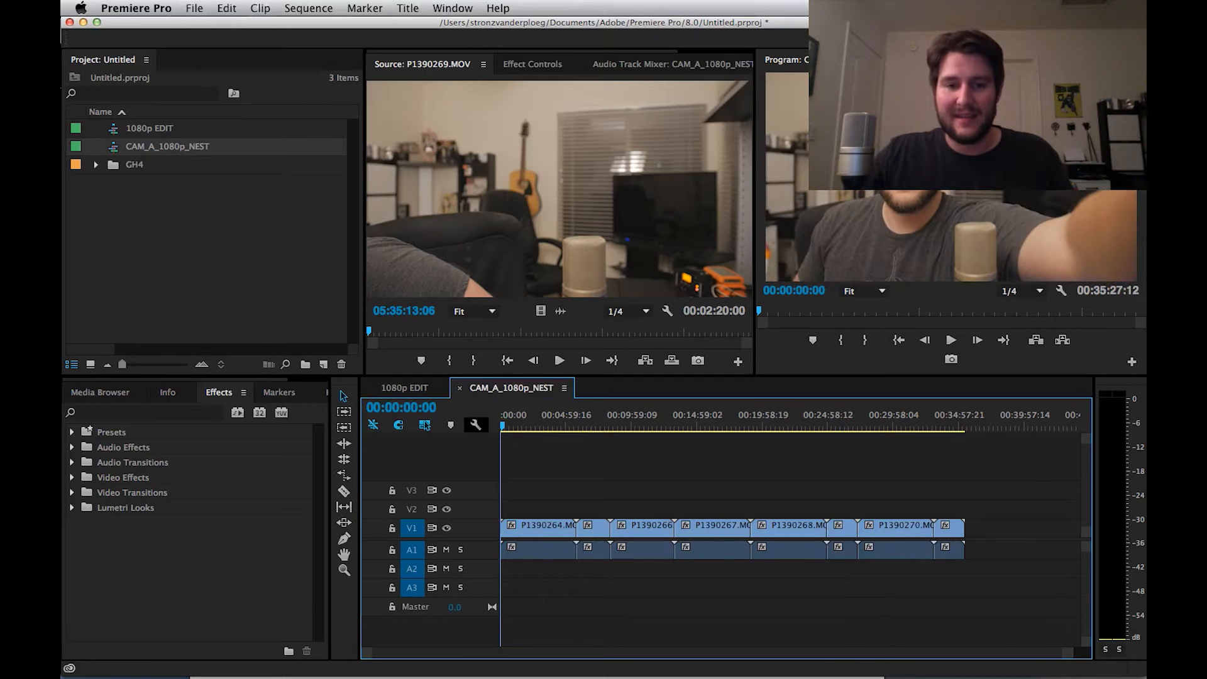
left_click(194, 8)
mouse_move(206, 26)
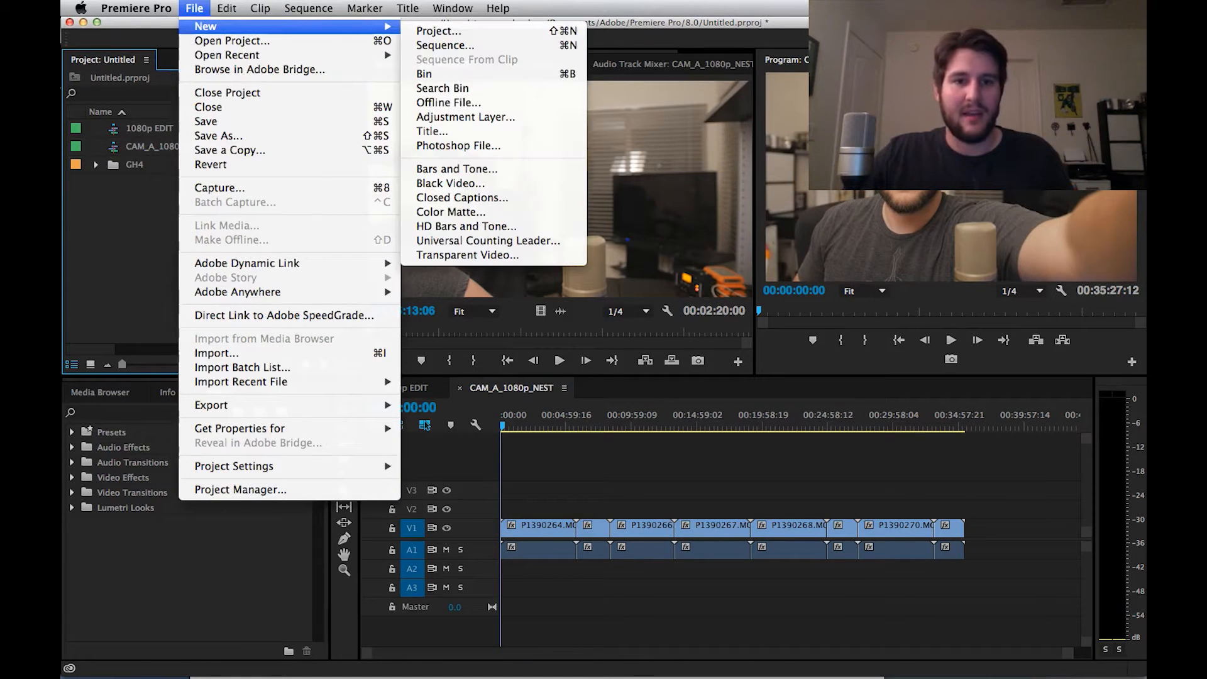
left_click(465, 117)
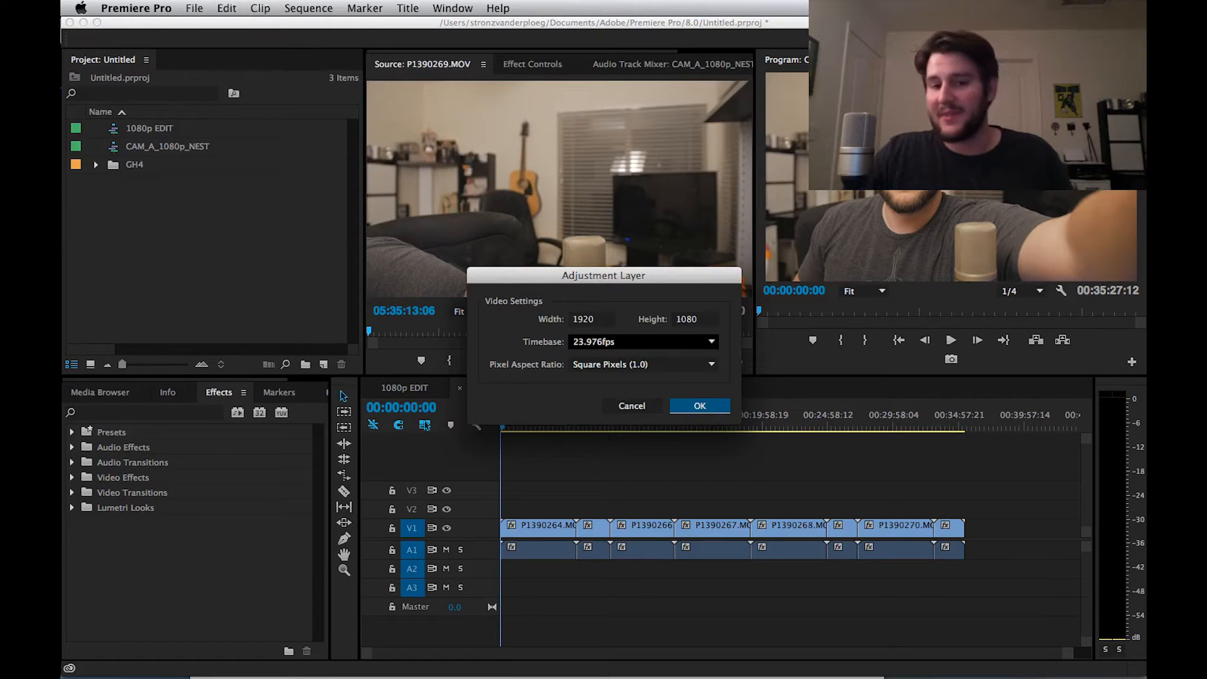
key("Return")
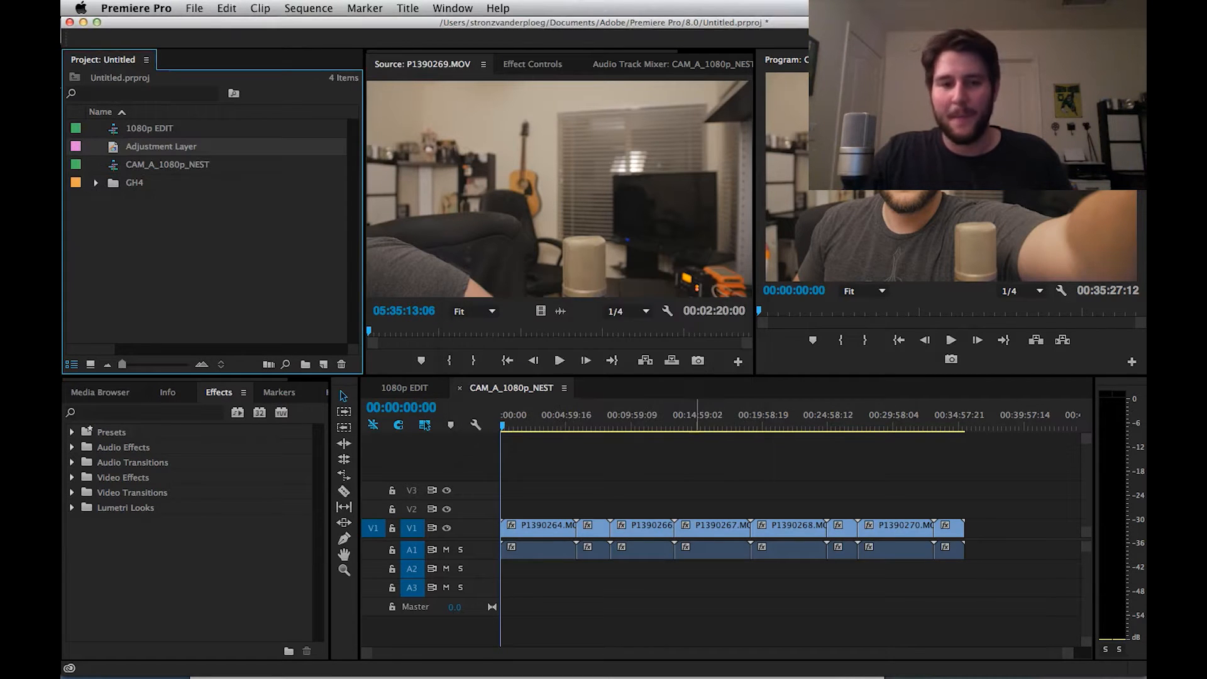
Rename the adjustment layer as COLOR
key("Return")
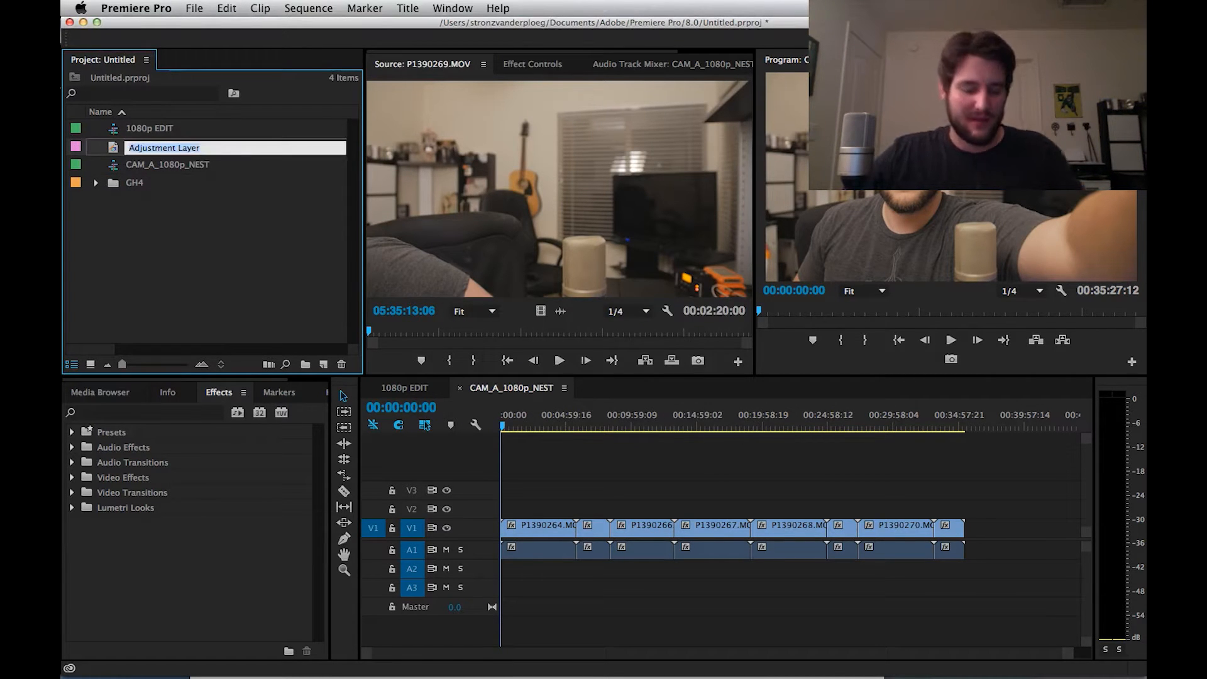
type("COLOR")
key("Tab")
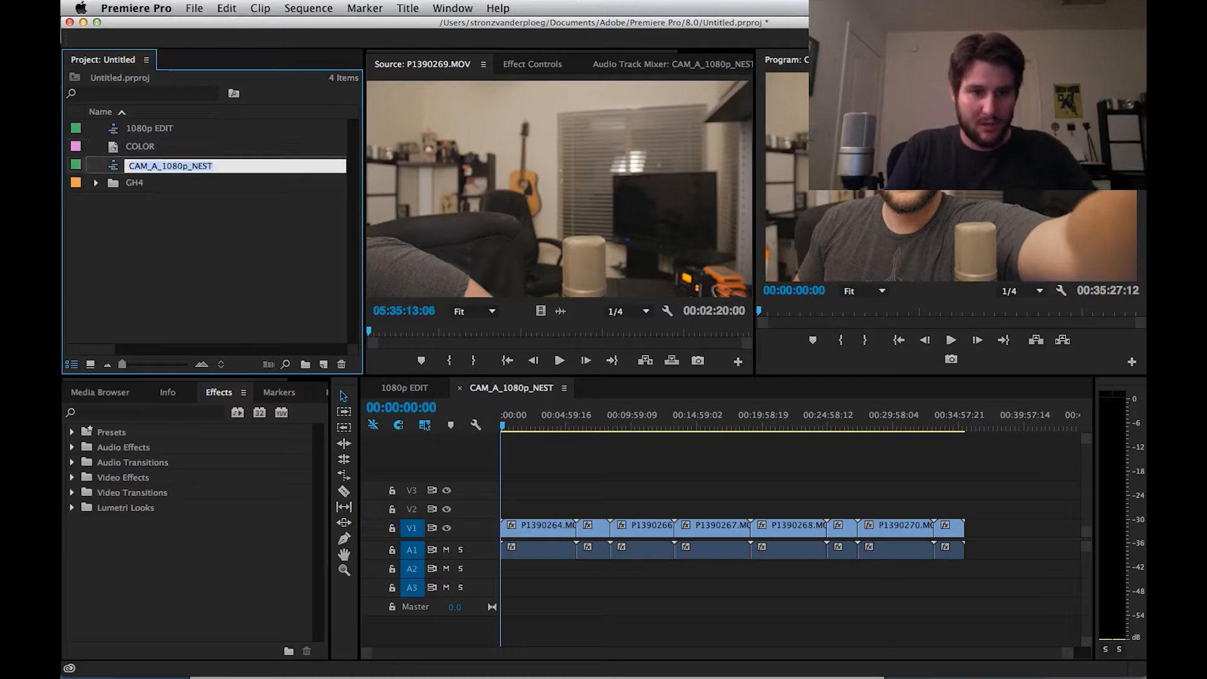
key("Return")
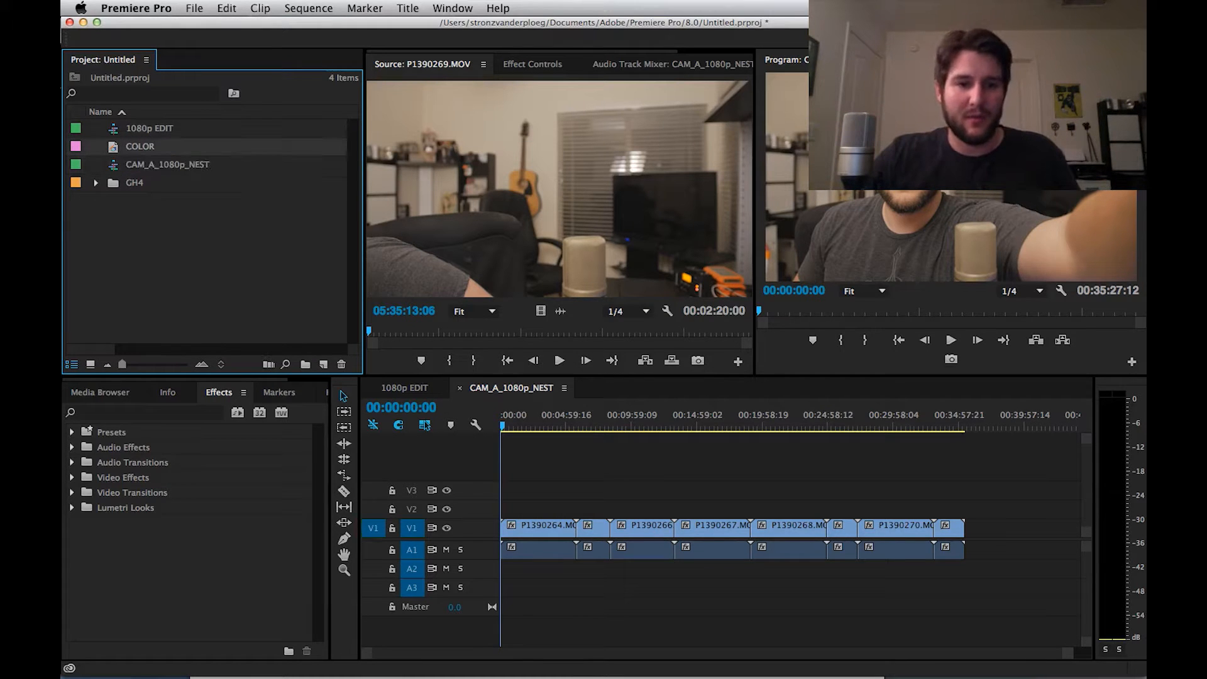
Place the COLOR layer on V2 of CAM_A_1080p_NEST across all the clips and park the playhead at 00:03:03:01
left_click(503, 522)
left_click_drag(503, 510, 965, 508)
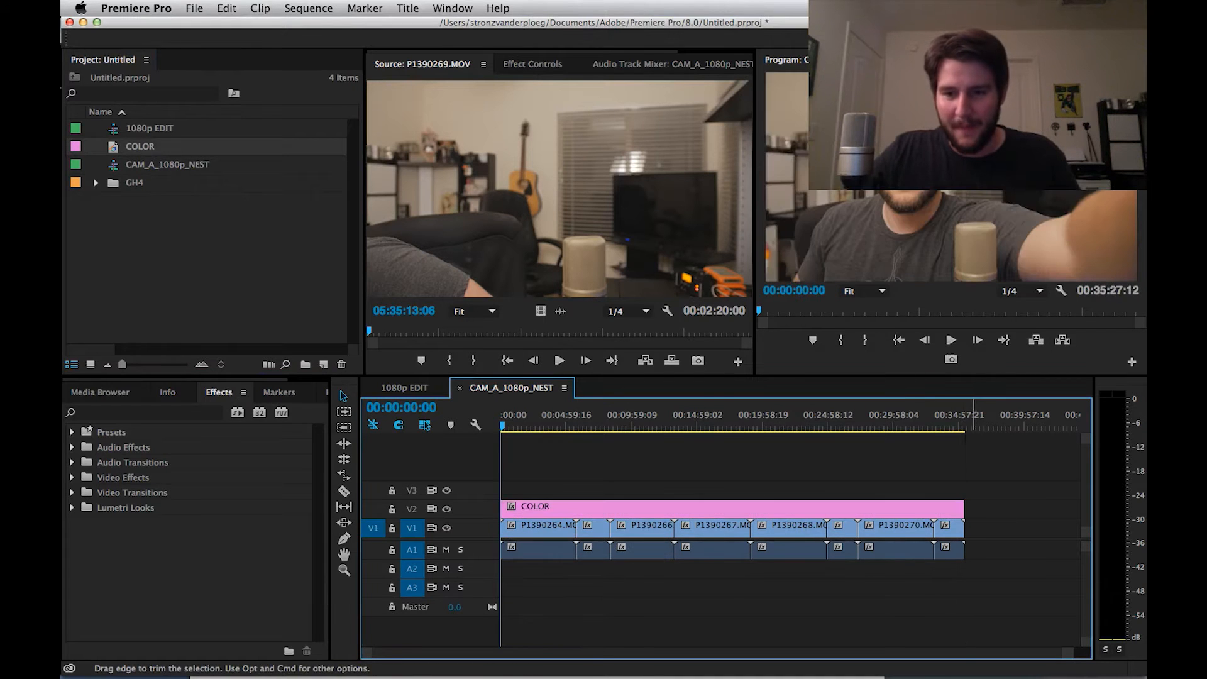
left_click(541, 425)
left_click_drag(541, 425, 540, 425)
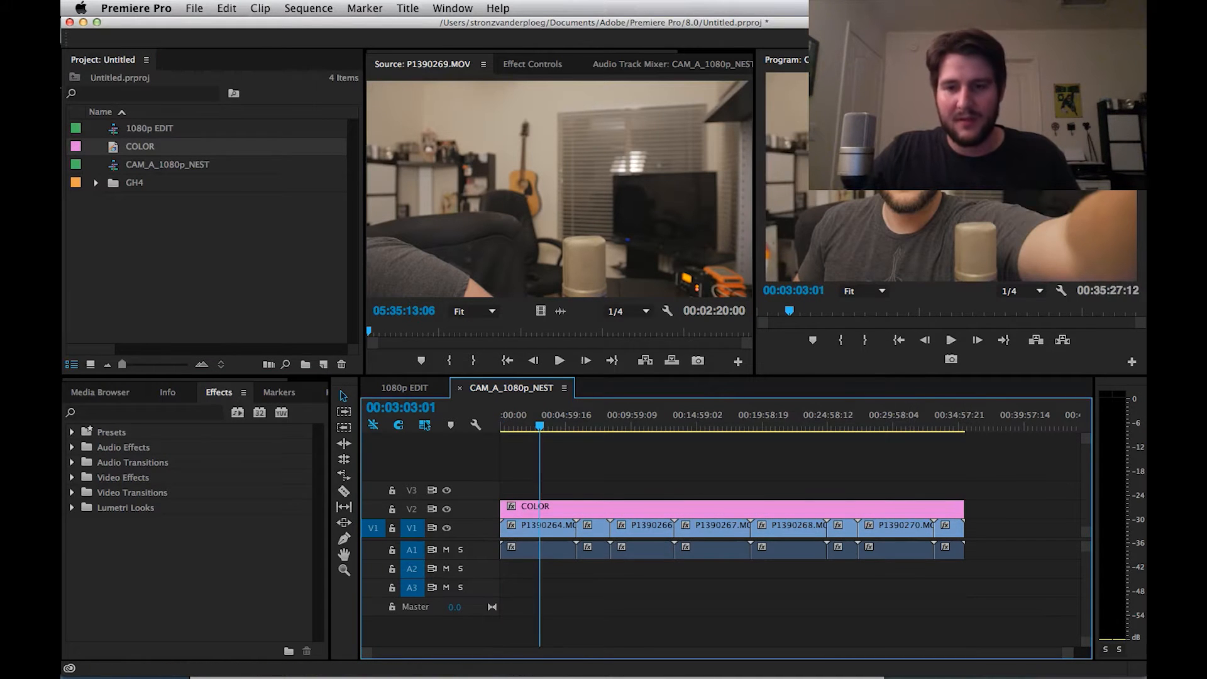
Save the project, send CAM_A_1080p_NEST to SpeedGrade through Direct Link, and preview frames at 00:03:11:21 and 00:11:33:11
key("super+s")
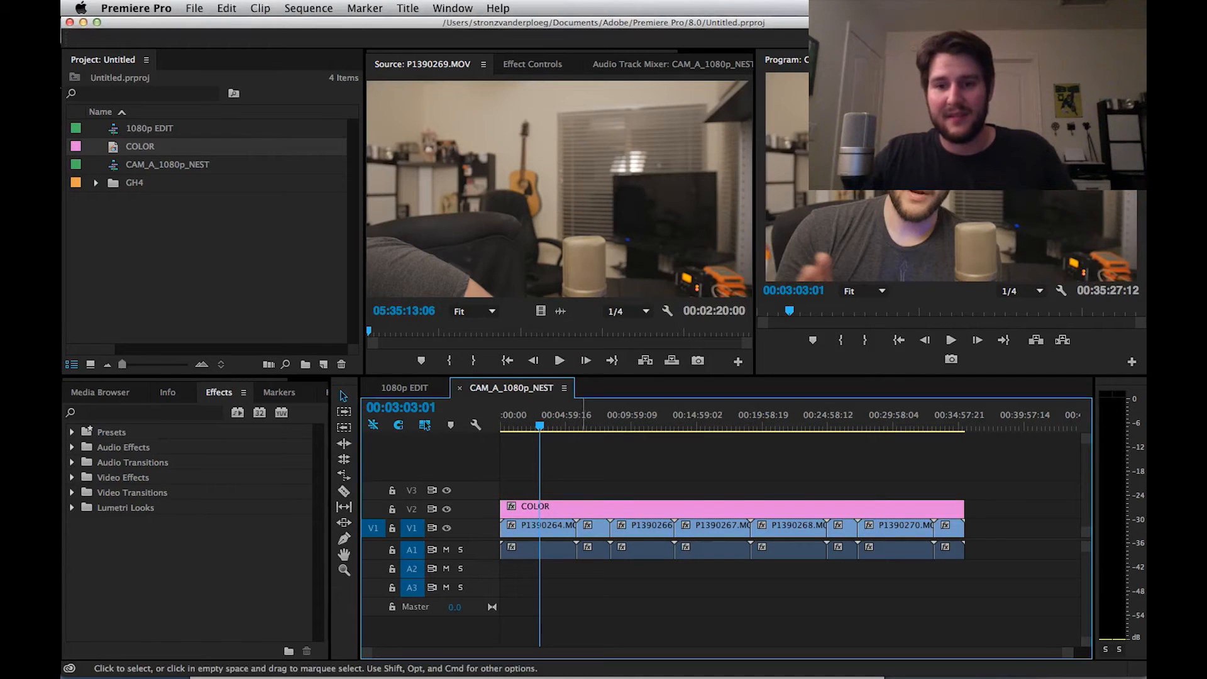
left_click(194, 9)
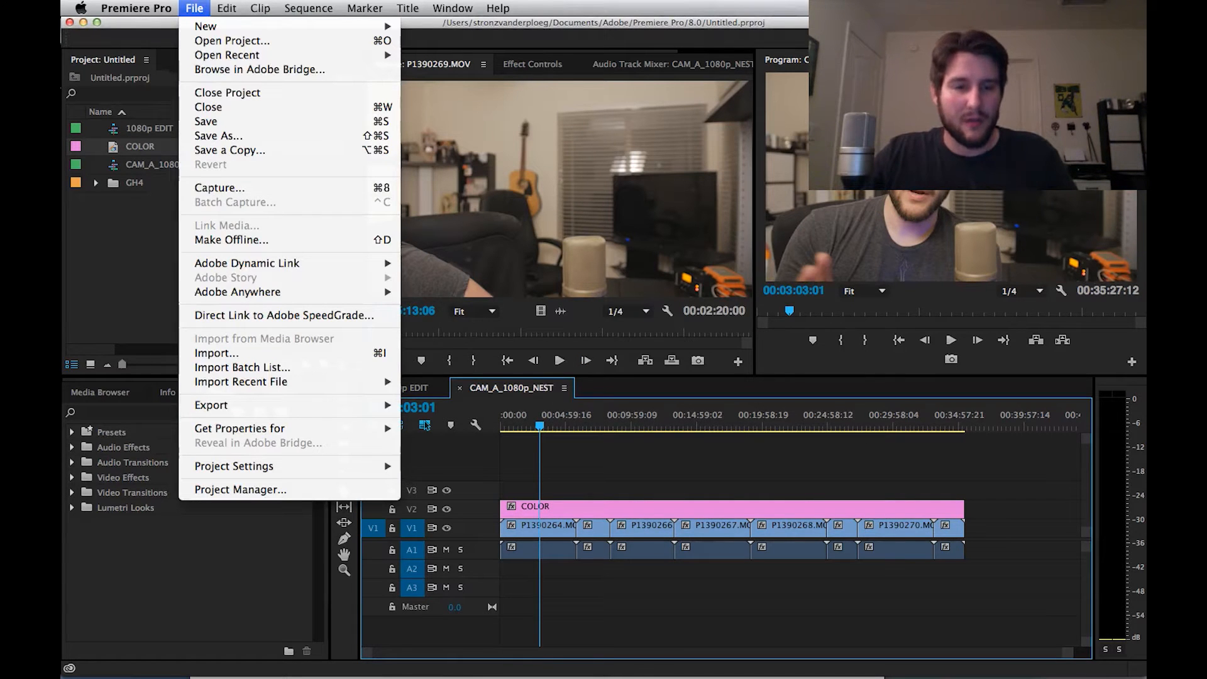
left_click(284, 315)
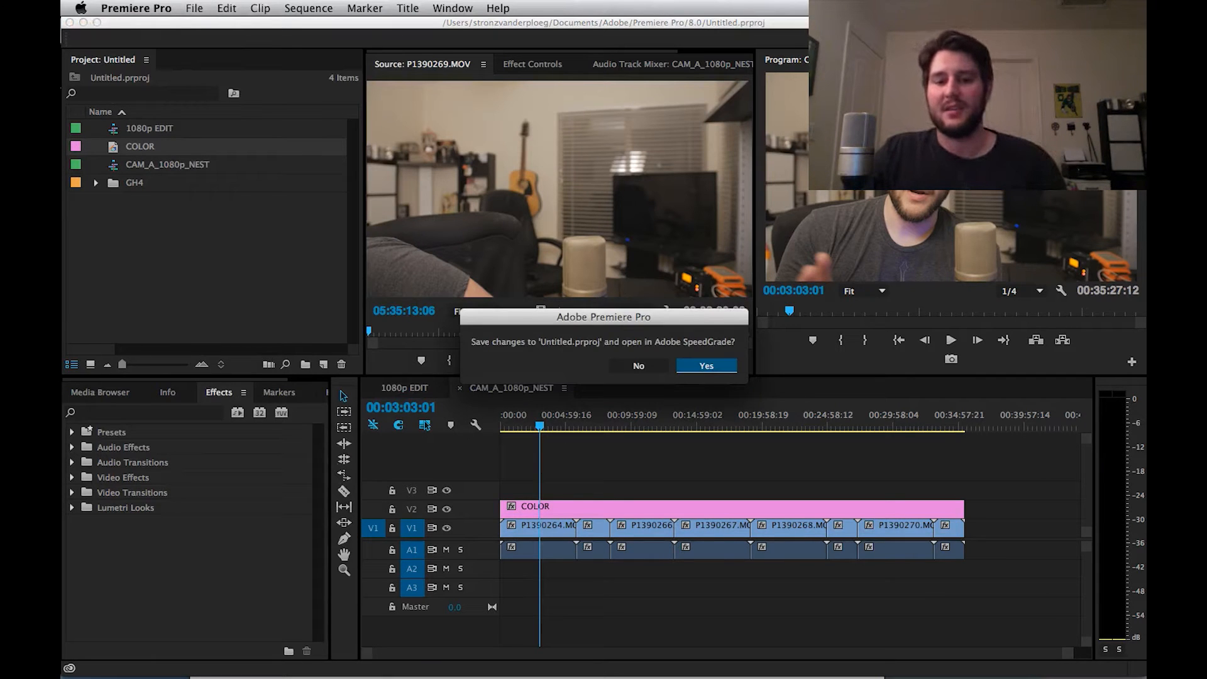
key("Return")
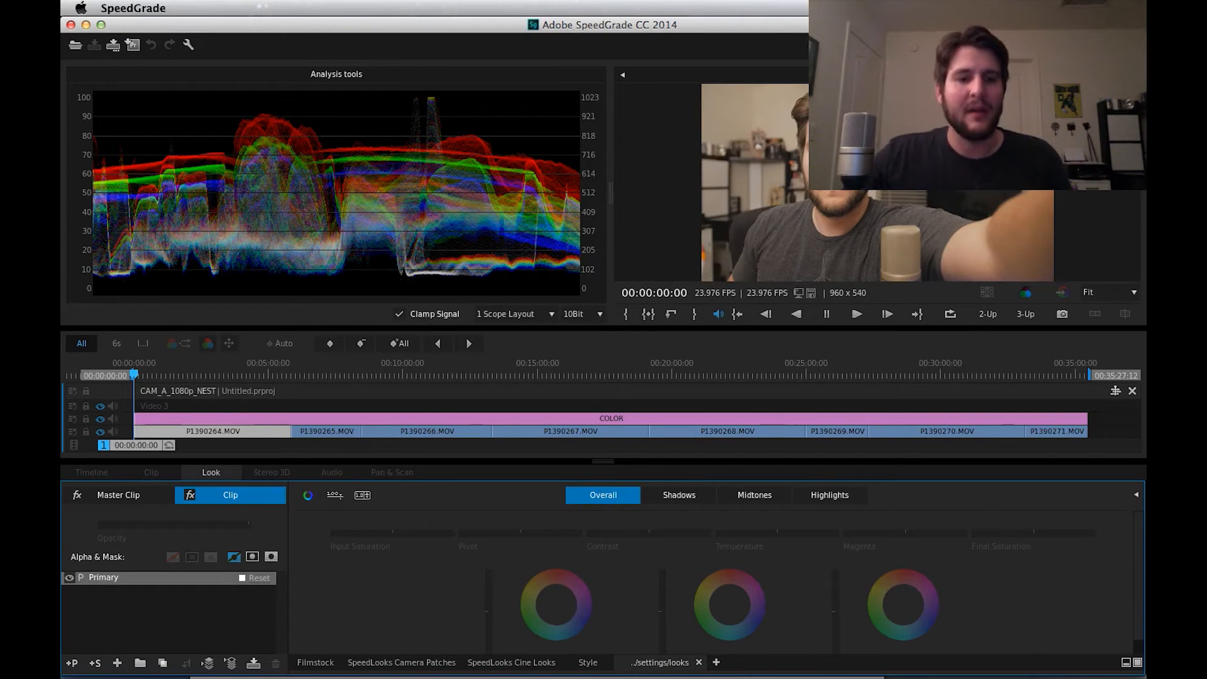
left_click(219, 375)
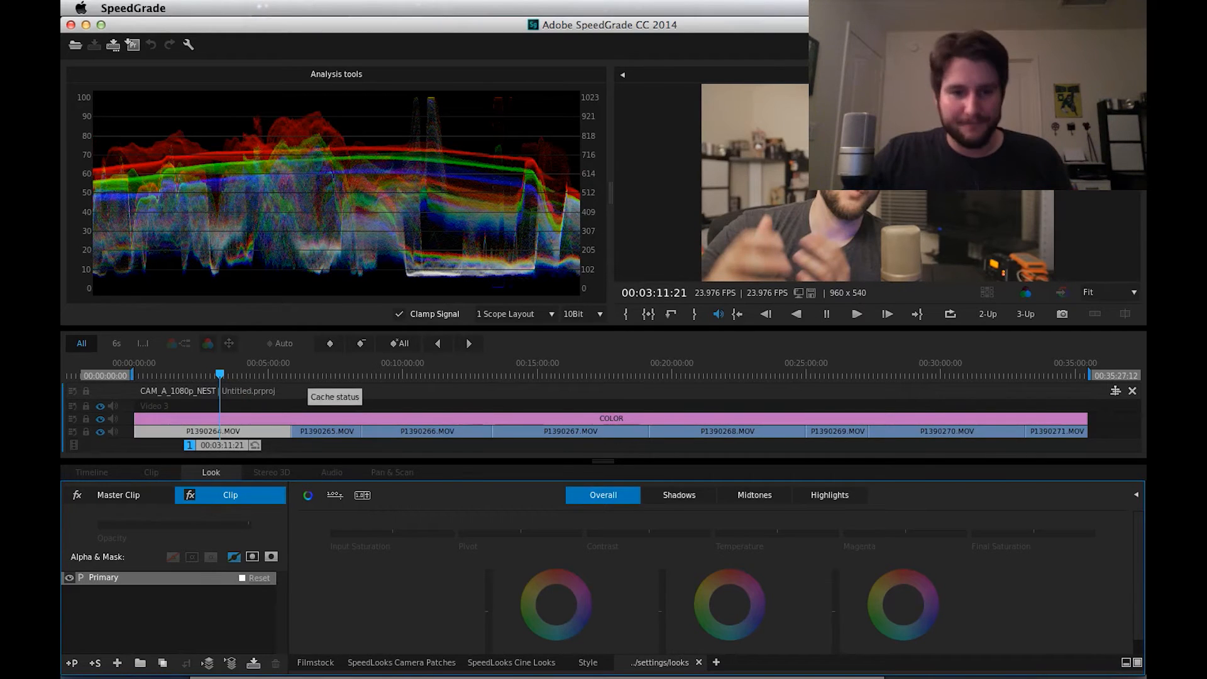
left_click(445, 378)
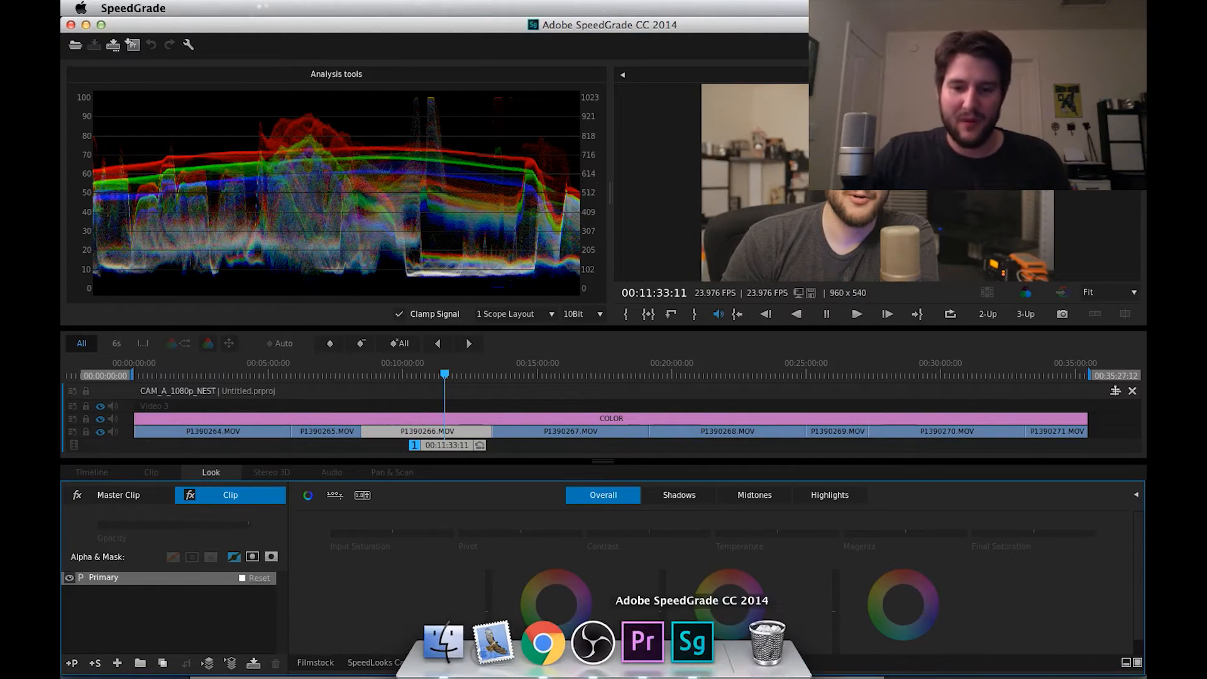
Switch to OBS, hide the Webcam source, and return to SpeedGrade
left_click(593, 643)
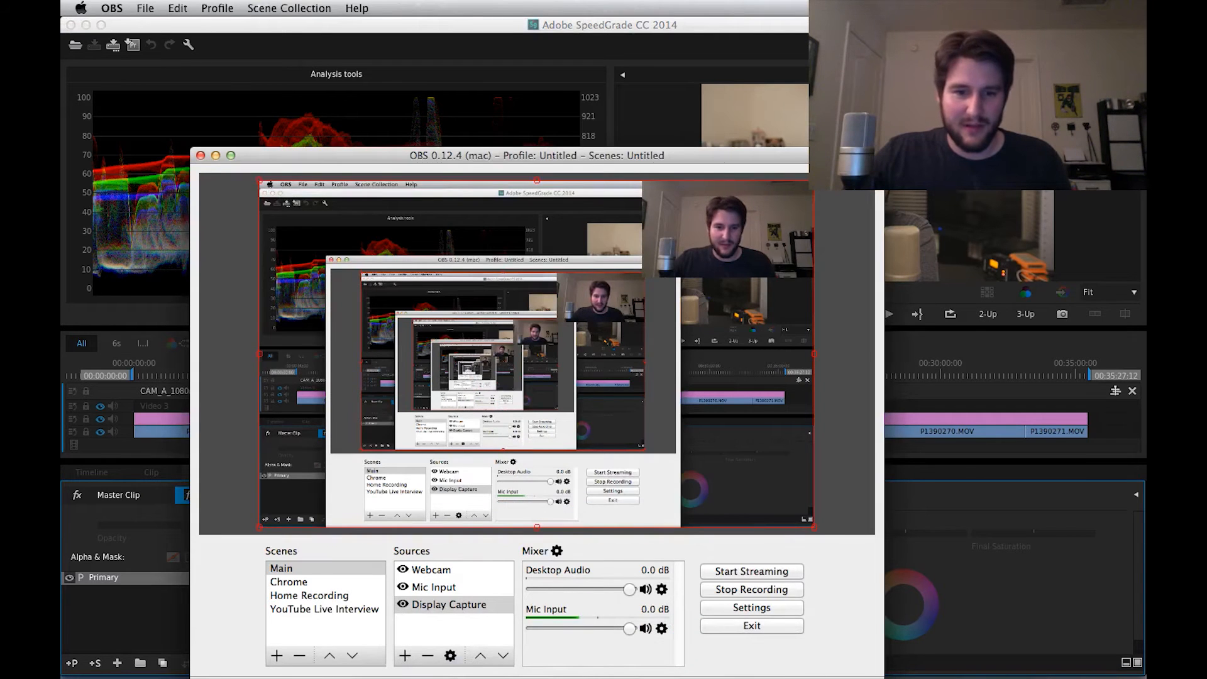
left_click(449, 605)
key("Delete")
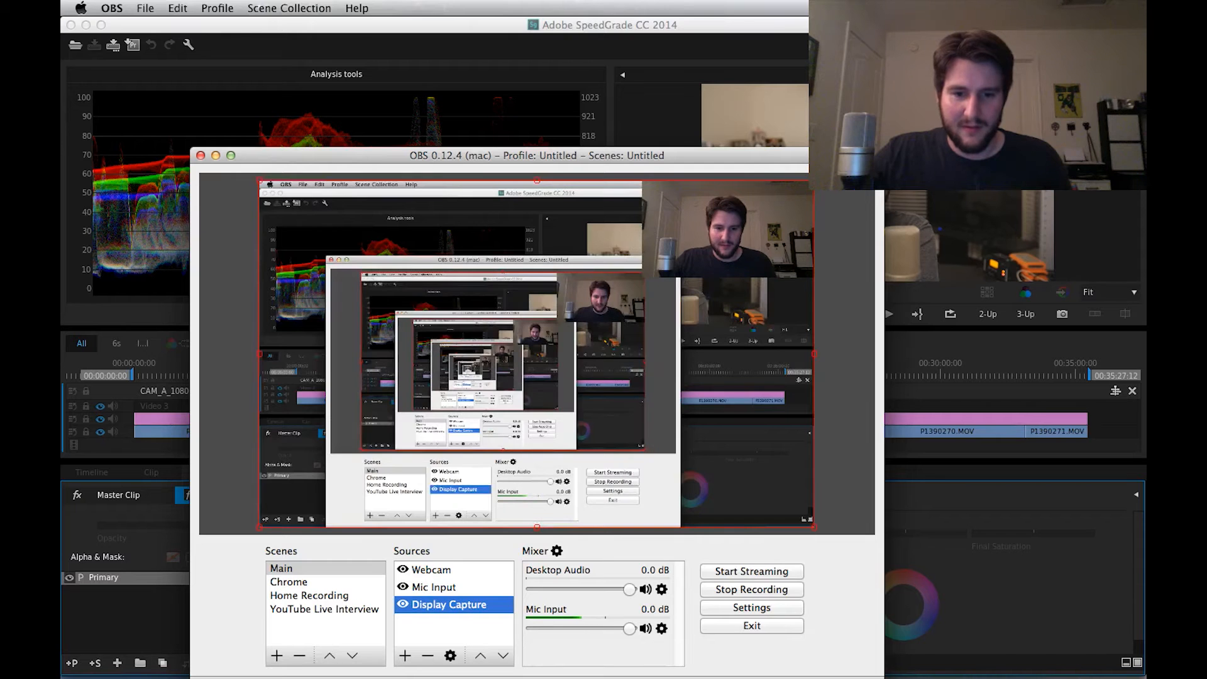
left_click(403, 570)
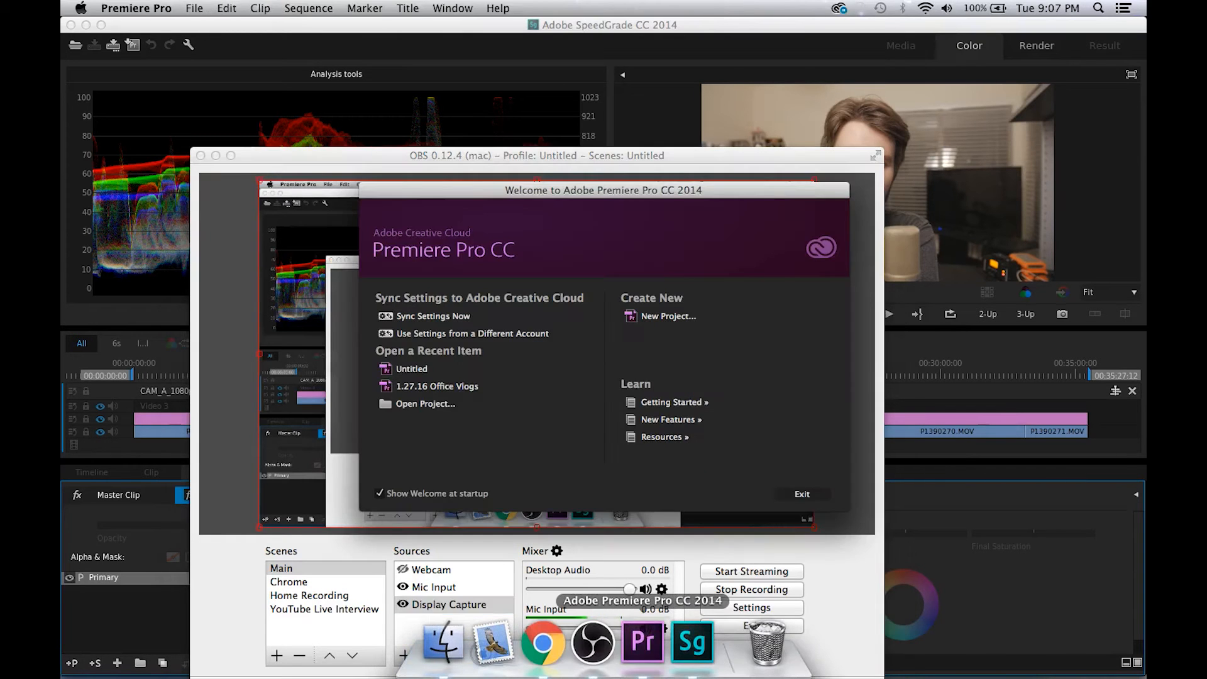
left_click(693, 641)
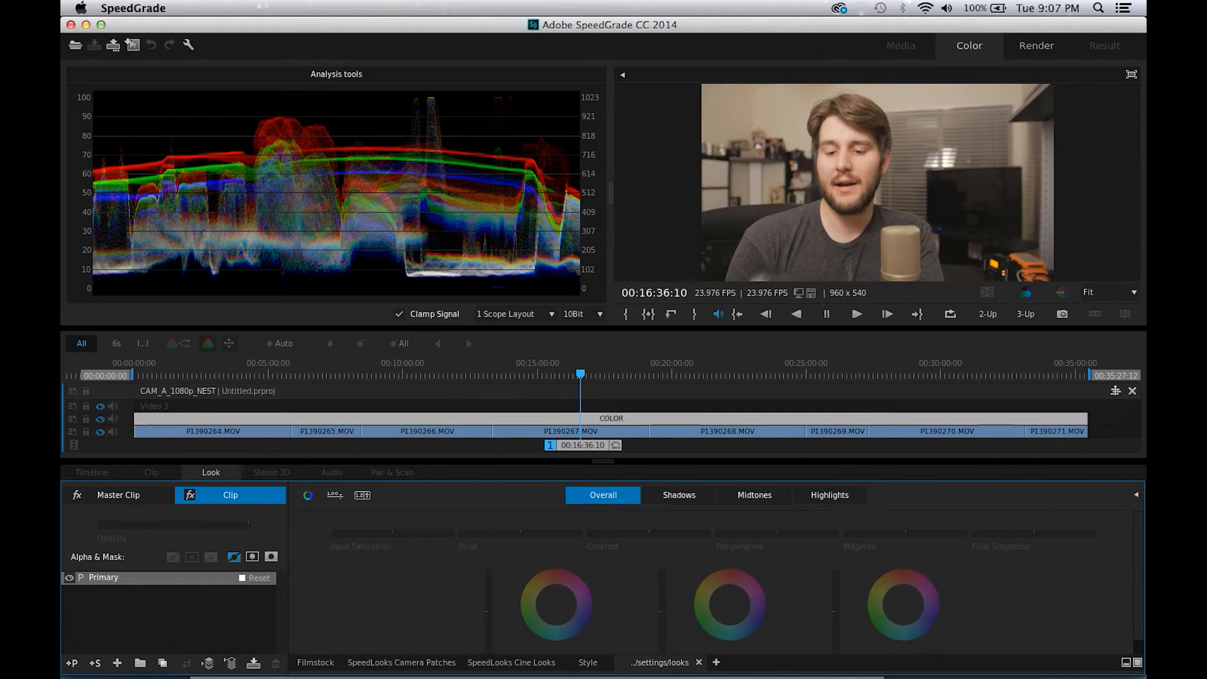
Grade the COLOR layer with contrast 0.51, temperature 0.77 and final saturation 0.33
left_click_drag(774, 534, 756, 533)
left_click_drag(648, 534, 679, 533)
left_click(757, 533)
left_click_drag(757, 533, 822, 533)
left_click(1034, 533)
left_click_drag(1033, 534, 994, 533)
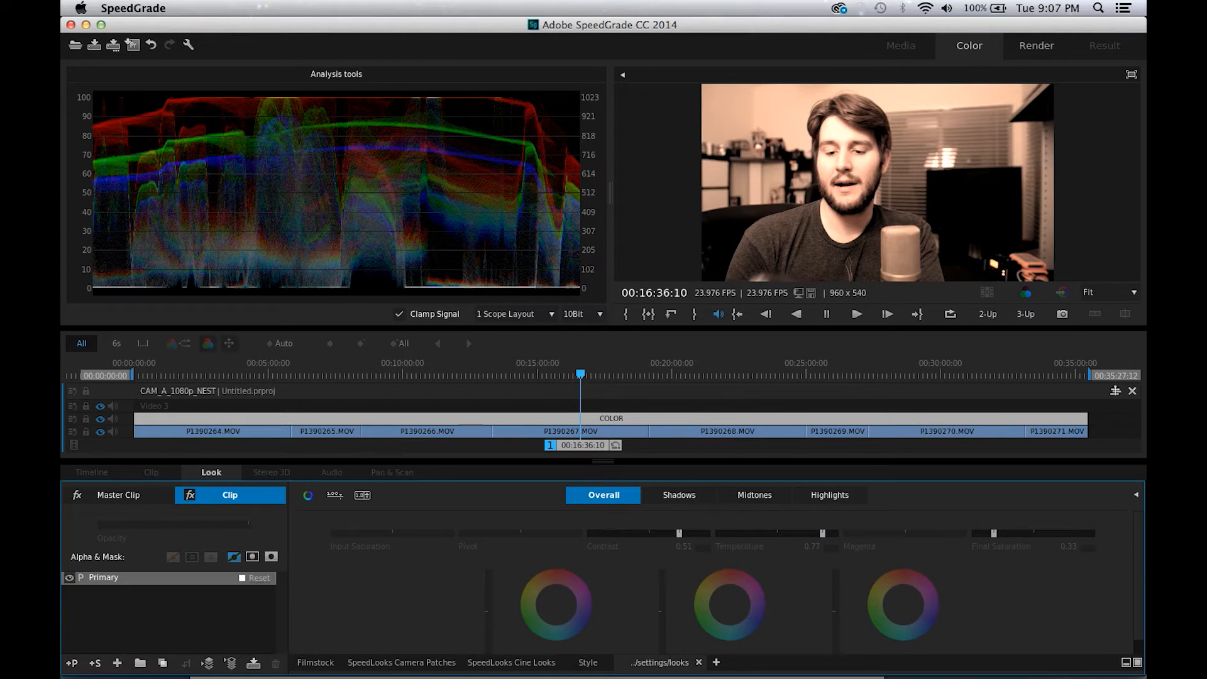
Check the grade at 00:22:06:08 and compare the look settings of individual clips with those of the COLOR layer
left_click(729, 374)
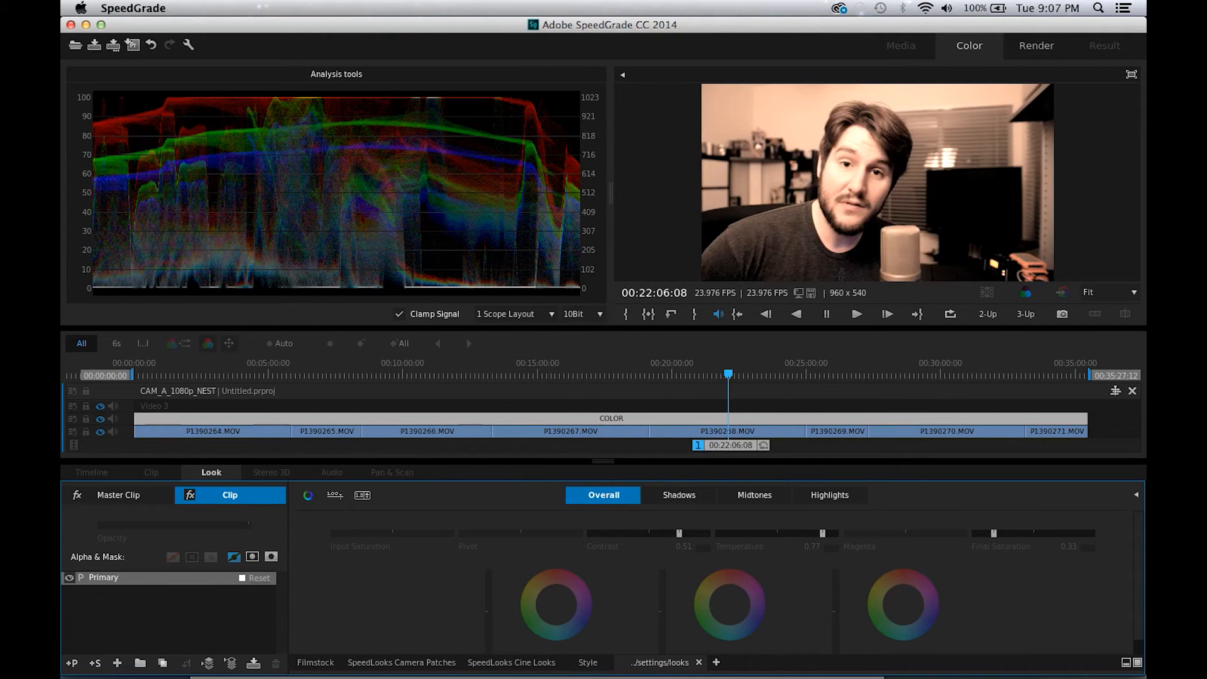
left_click(213, 431)
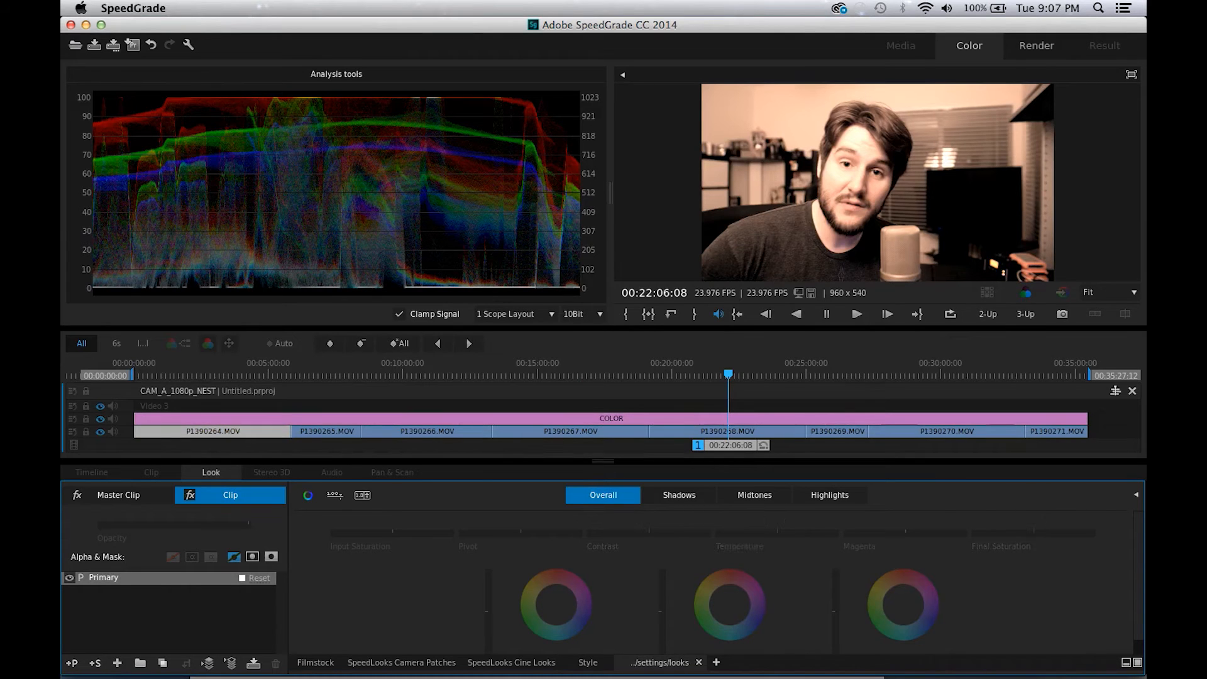
left_click(728, 431)
left_click(728, 418)
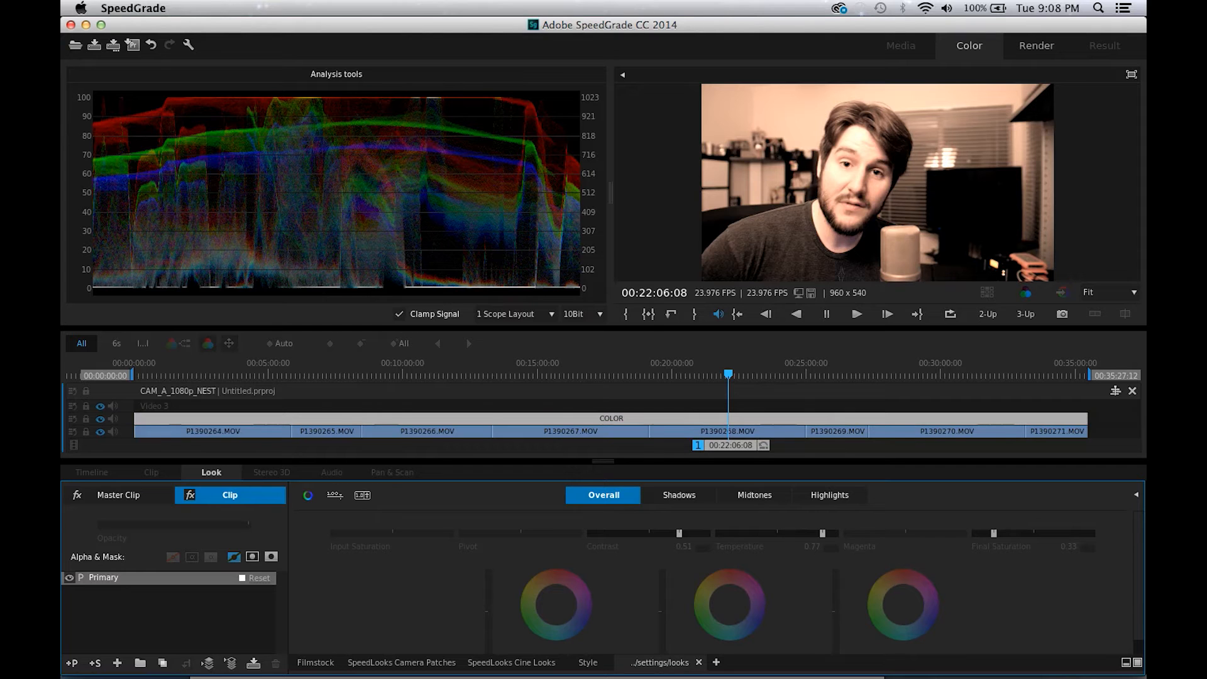
Raise the COLOR layer's final saturation, save the changes, and return to Premiere Pro through Direct Link
left_click_drag(994, 534, 1026, 533)
key("super+s")
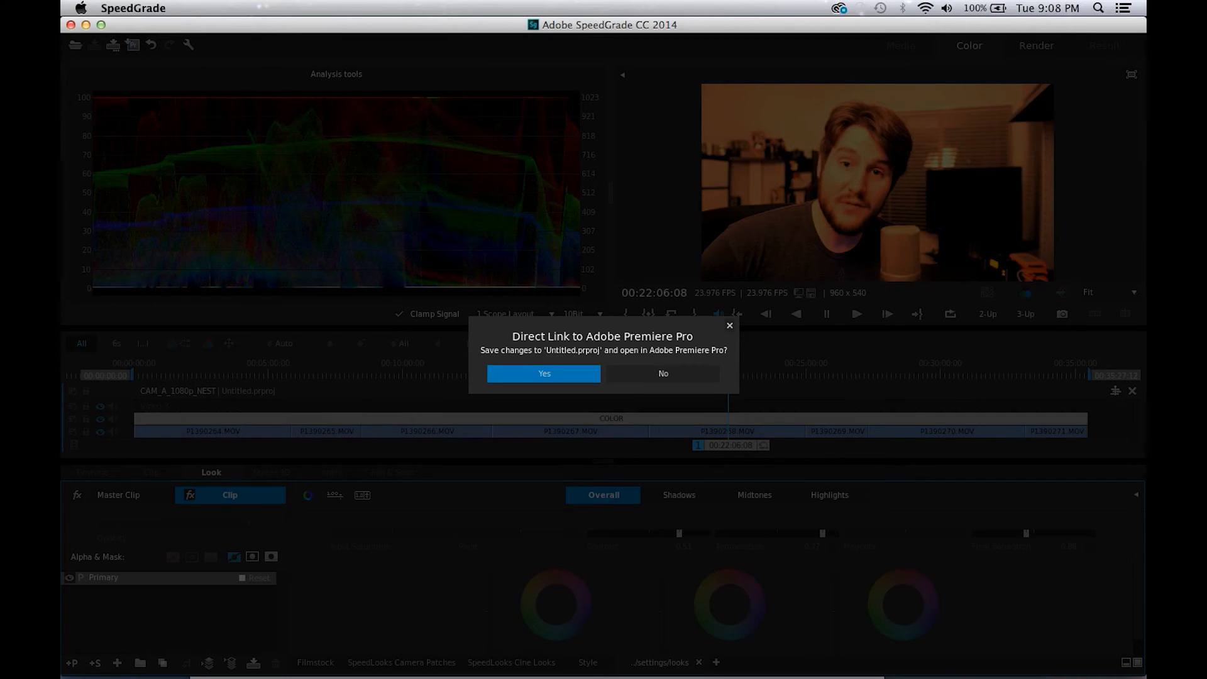
key("Return")
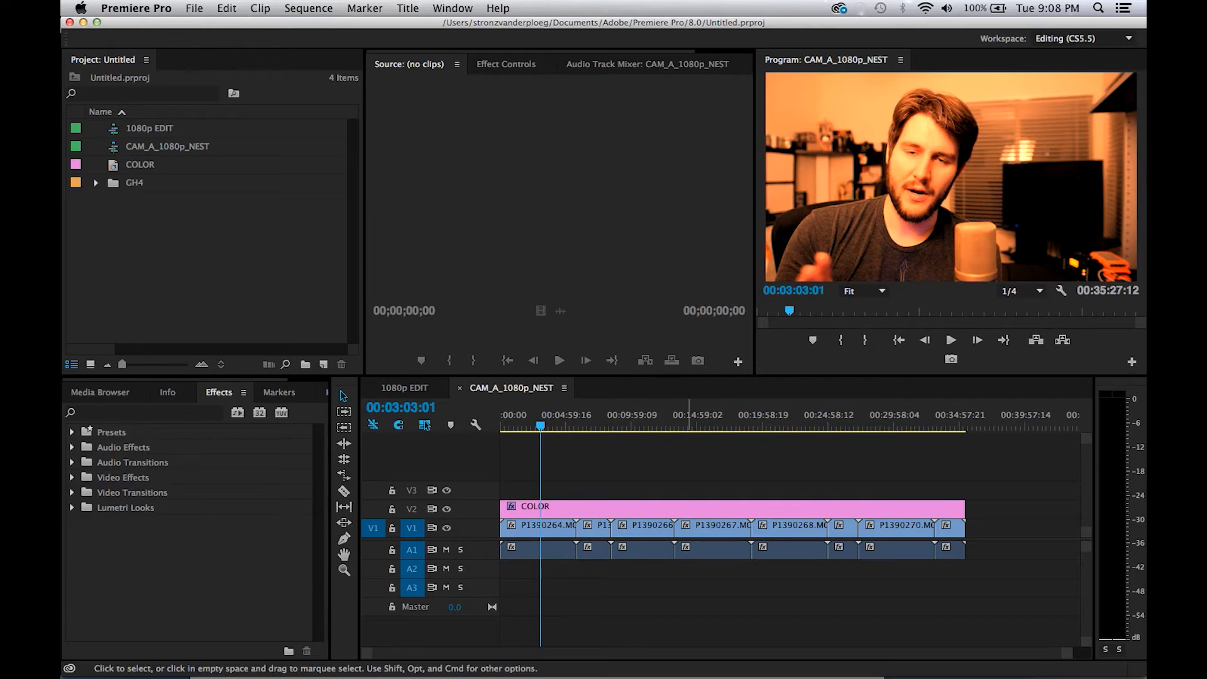
Compare the effects on the third segment in 1080p EDIT with those on the COLOR layer in CAM_A_1080p_NEST
key("super+shift+comma")
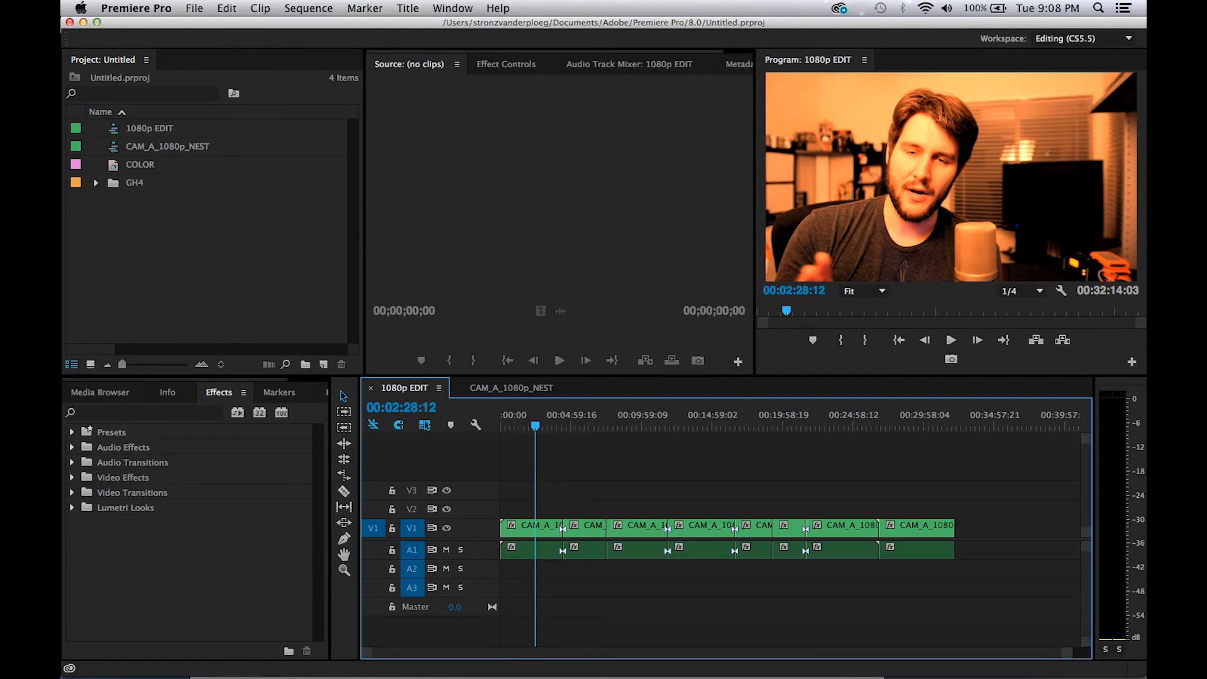
left_click(641, 418)
left_click(636, 550)
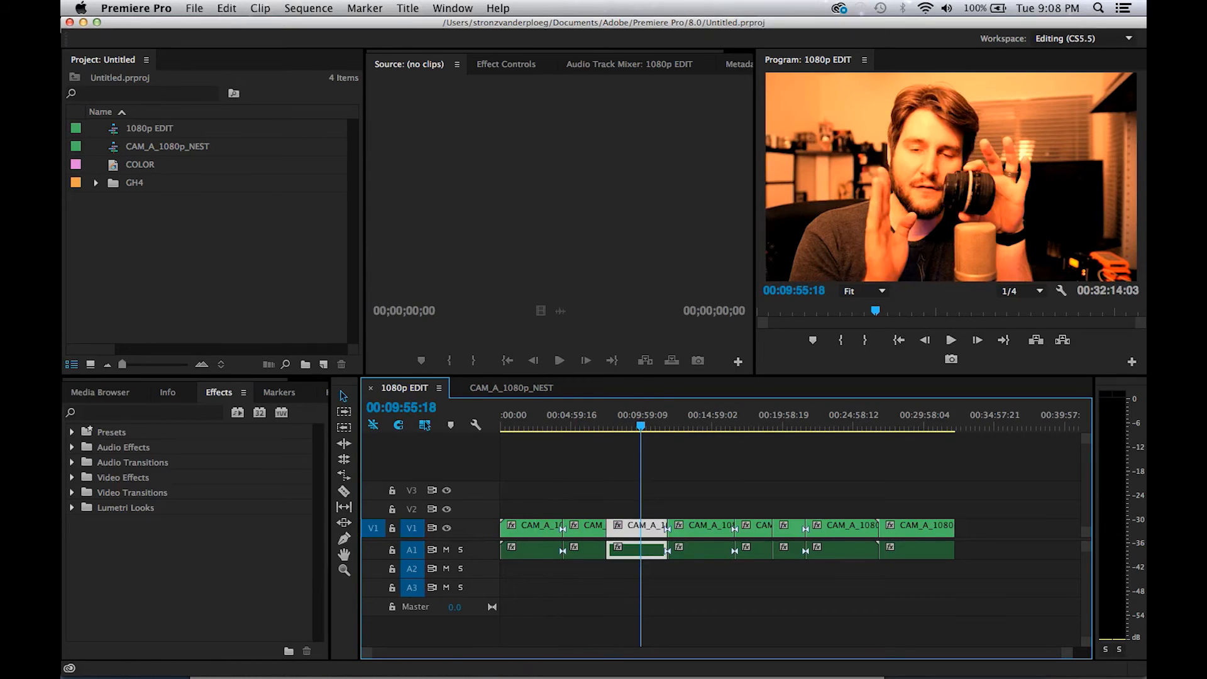
key("shift+5")
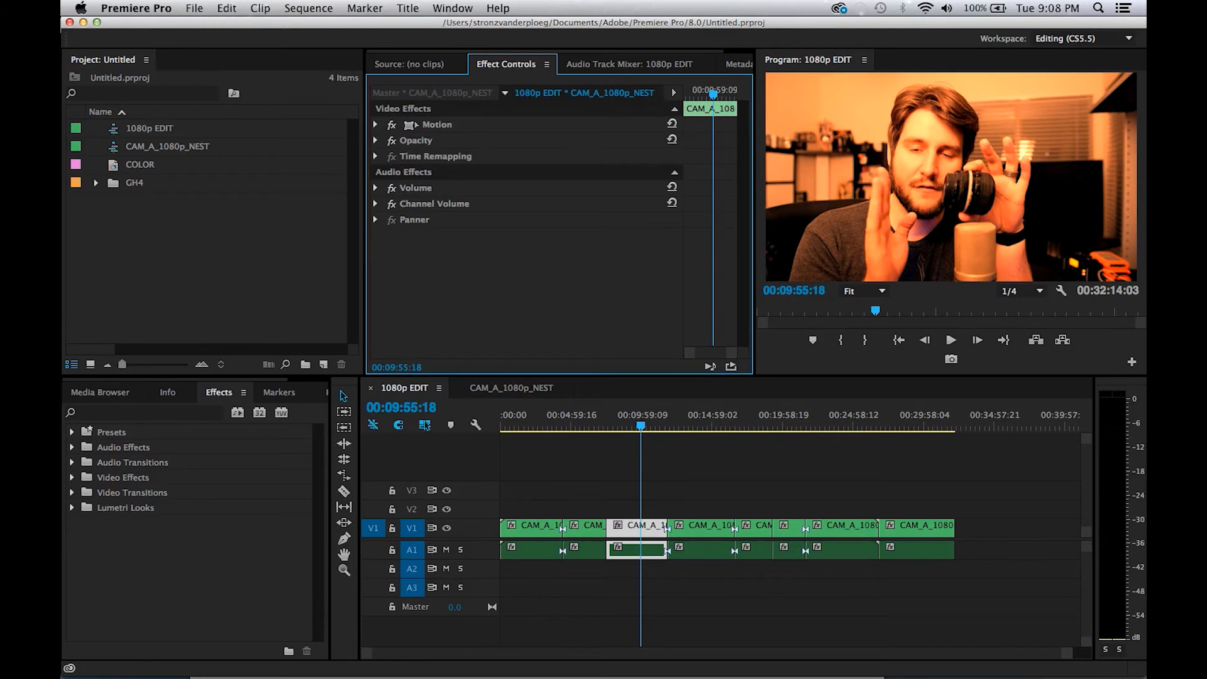
left_click(511, 388)
left_click(606, 508)
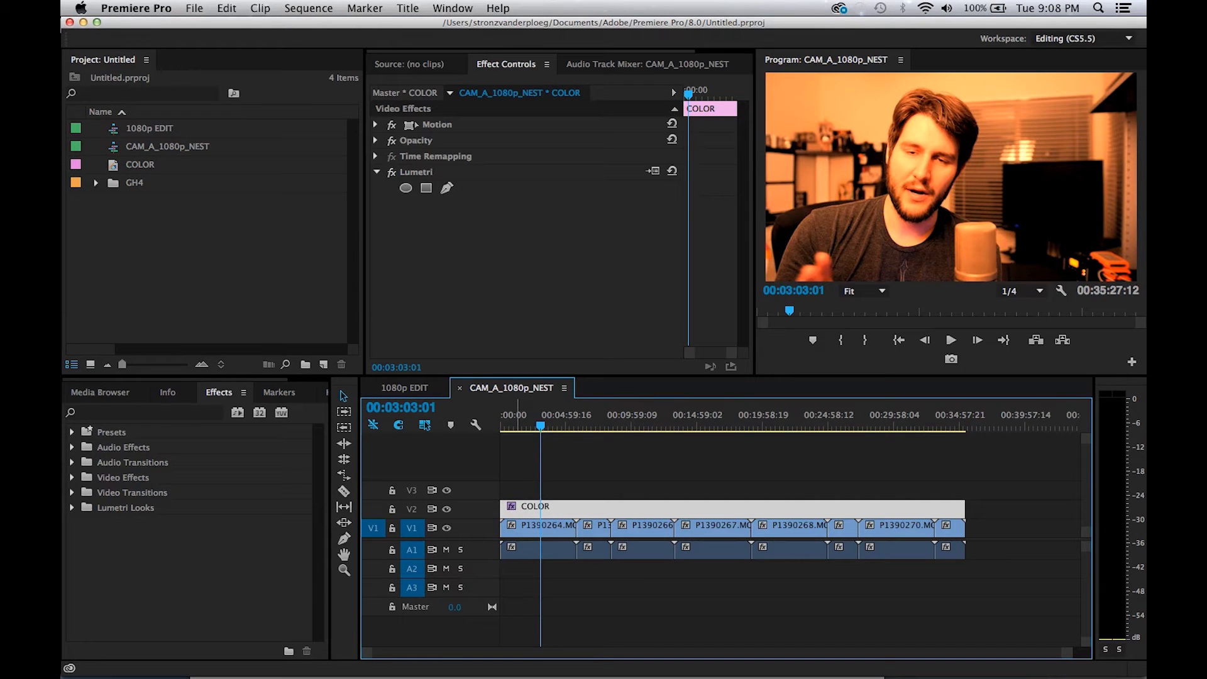
Rearrange segments of the nested clip in 1080p EDIT with gaps between them and preview the frame at 00:37:25:06
left_click(404, 388)
left_click_drag(704, 529, 1071, 528)
left_click_drag(806, 531, 946, 530)
left_click(1029, 426)
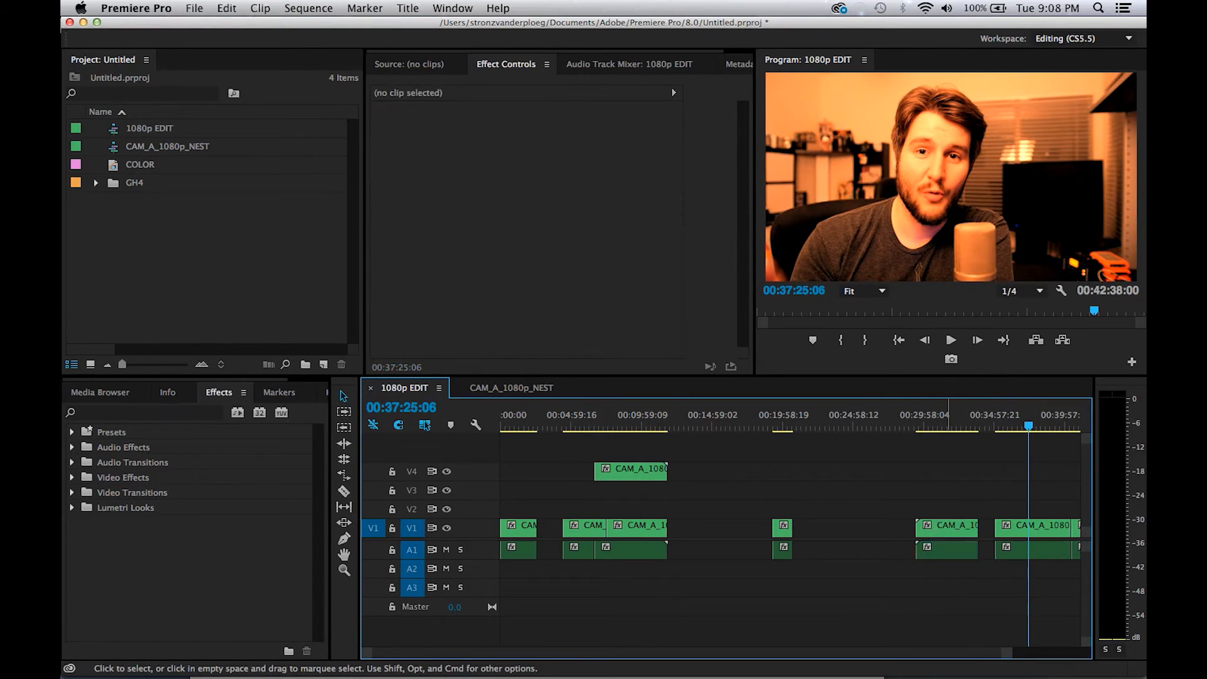
Paste two nested segments into the gaps on V1 of 1080p EDIT, one of them at 00:14:21:14
left_click(818, 420)
key("super+v")
left_click(703, 420)
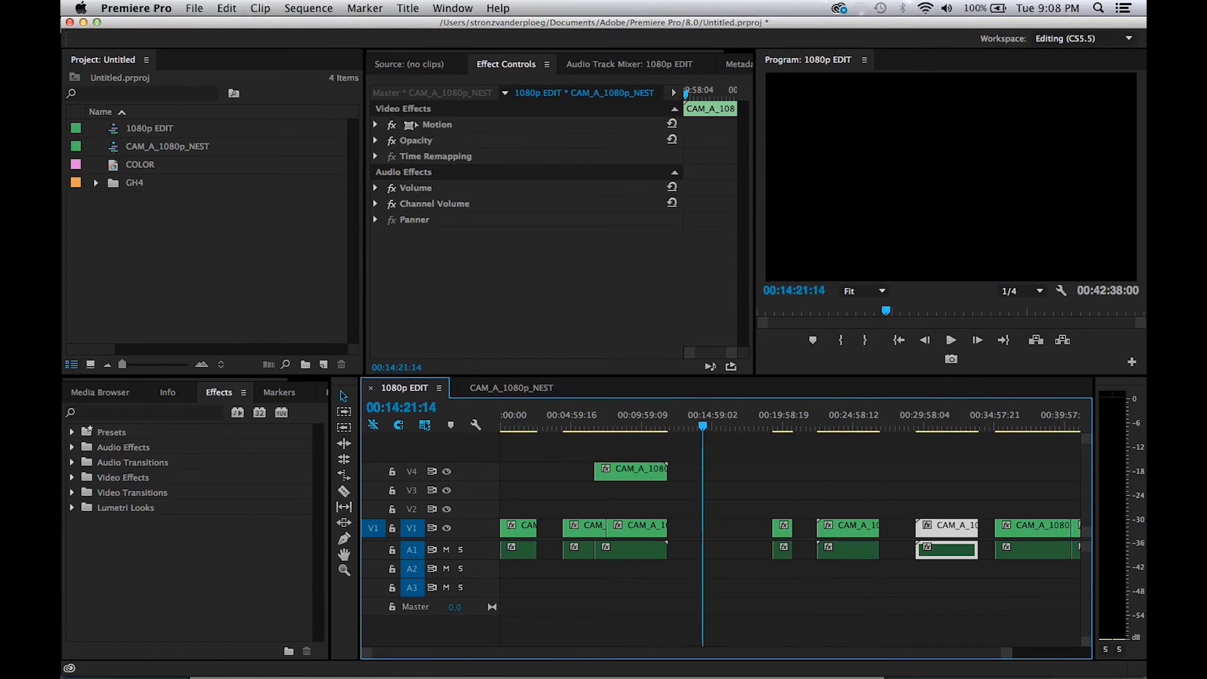
key("super+v")
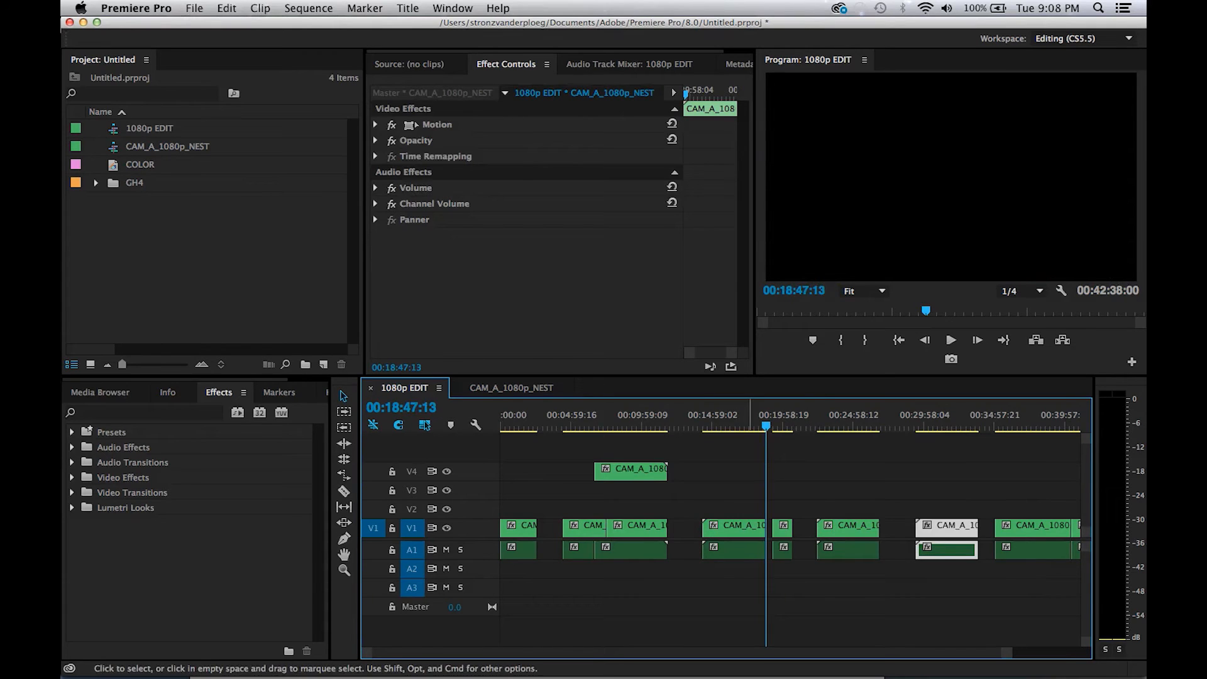
key("minus")
left_click_drag(597, 422, 685, 421)
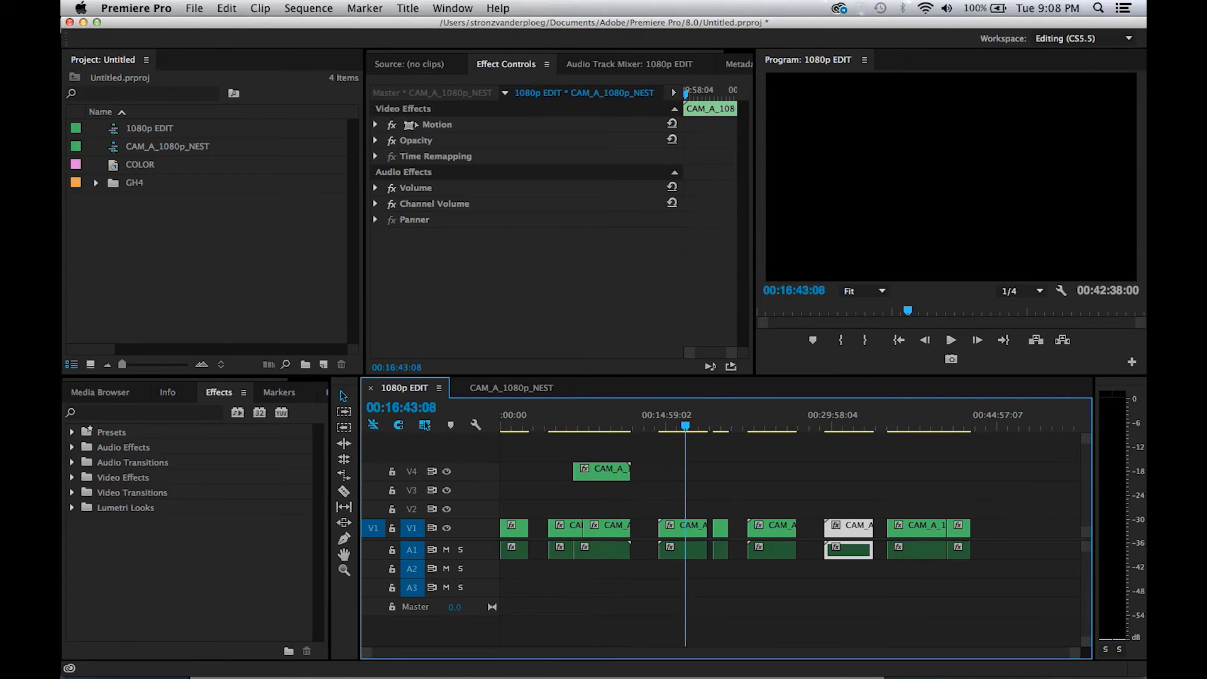
Inspect the COLOR layer's effects in CAM_A_1080p_NEST and check the graded frames at 00:10:34:08 and 00:16:08:17
left_click(511, 387)
left_click(597, 465)
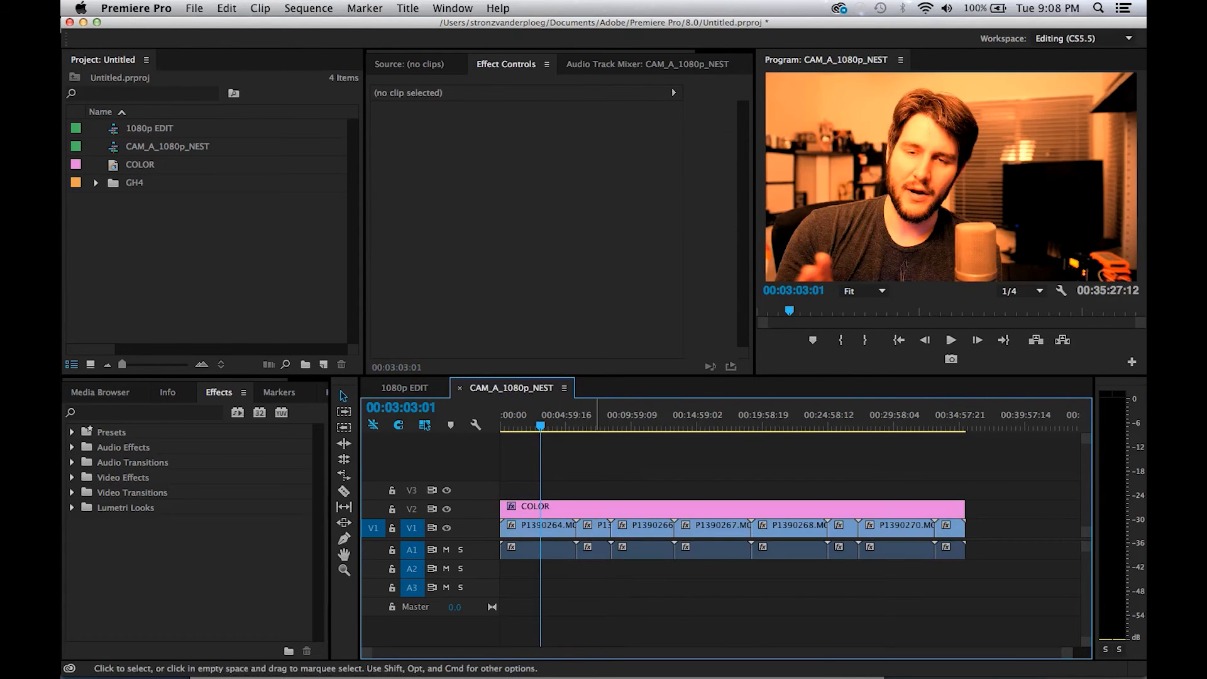
left_click(630, 508)
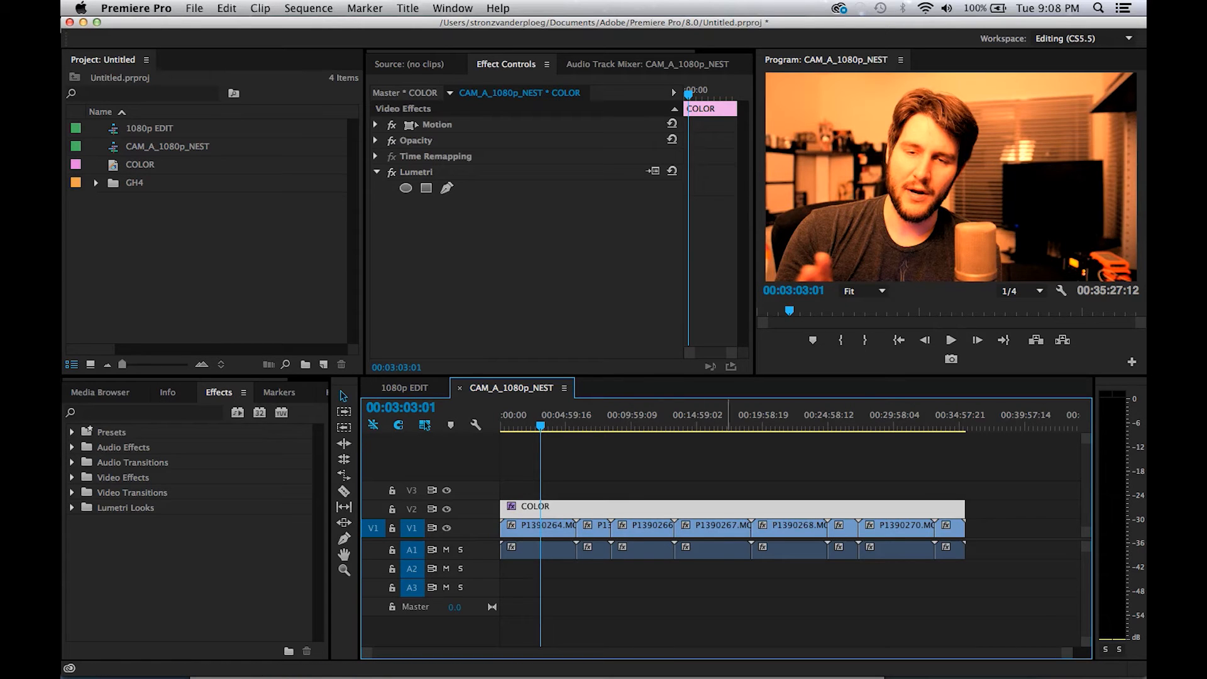
left_click(639, 426)
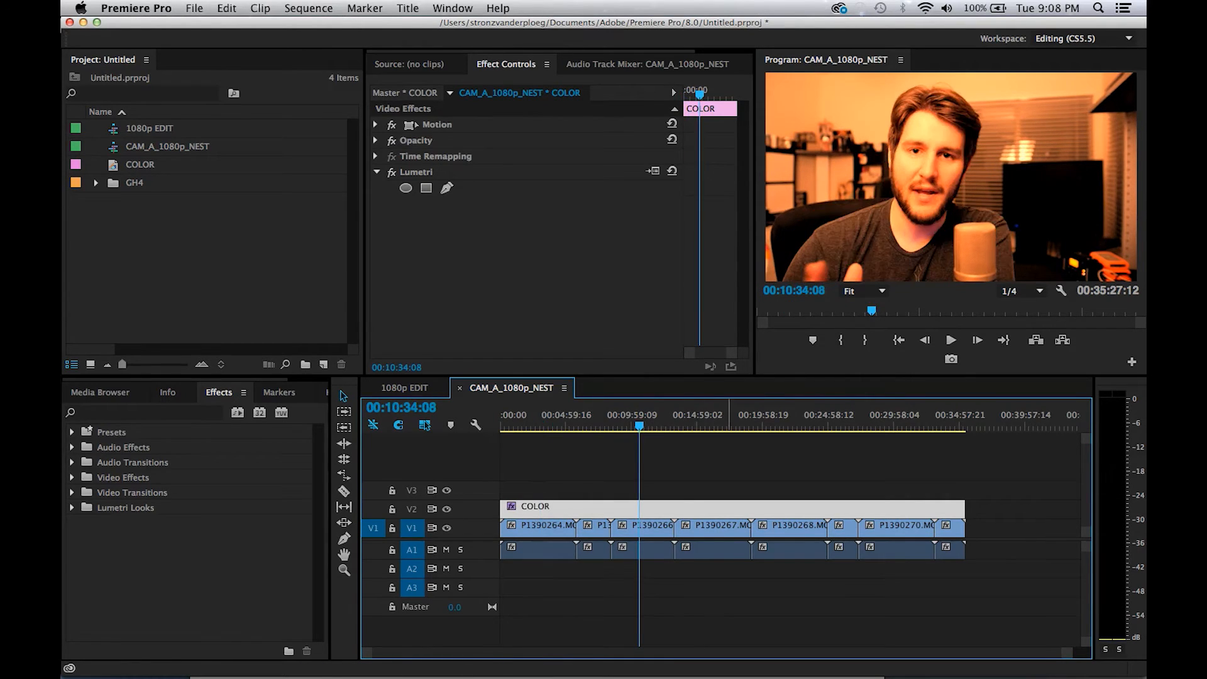
left_click(712, 426)
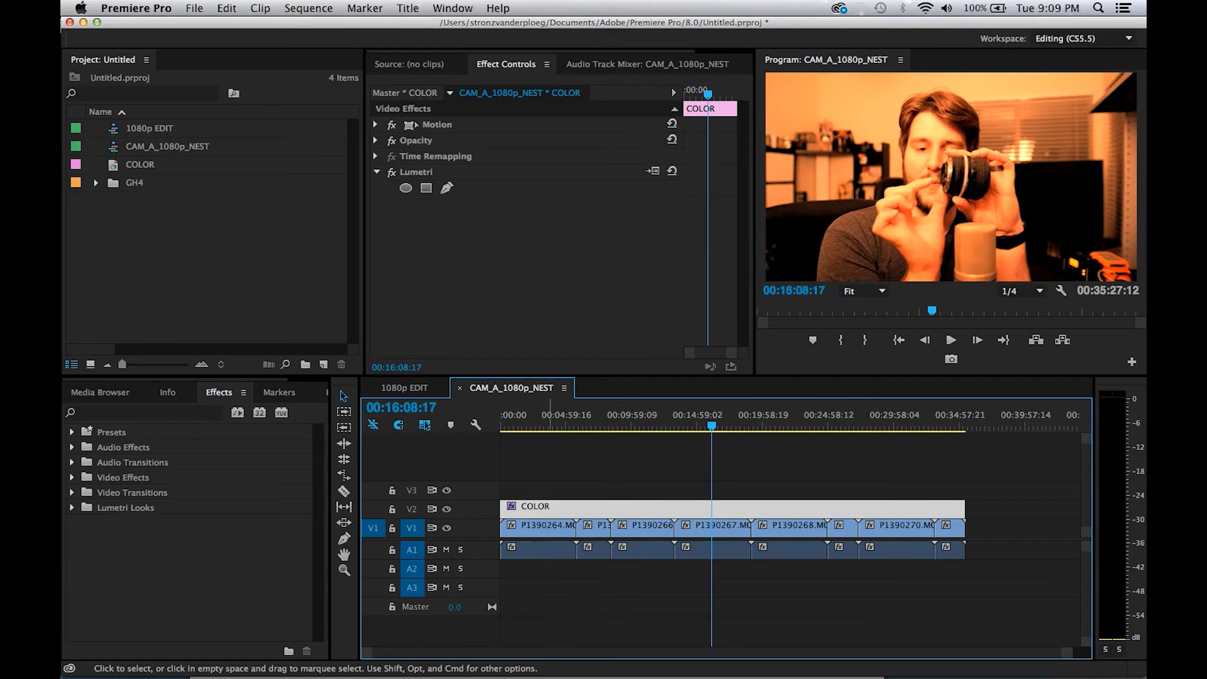
Save the project and send CAM_A_1080p_NEST to SpeedGrade through Direct Link
key("super+s")
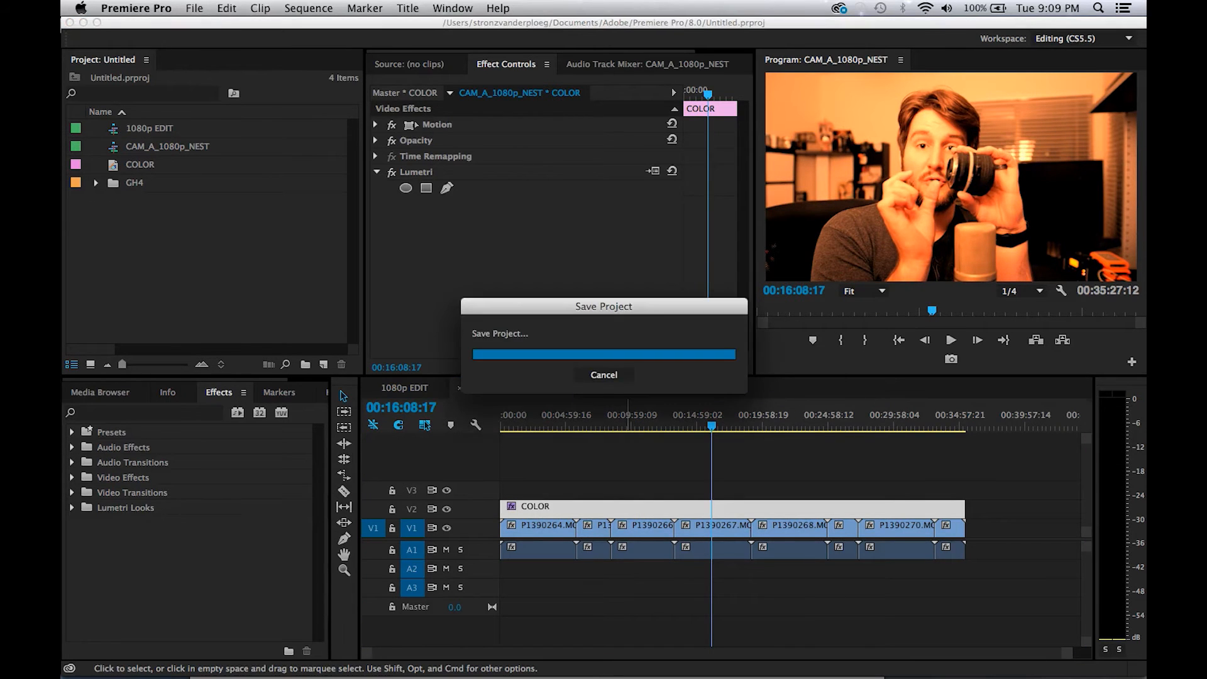
key("super+shift+a")
left_click(227, 8)
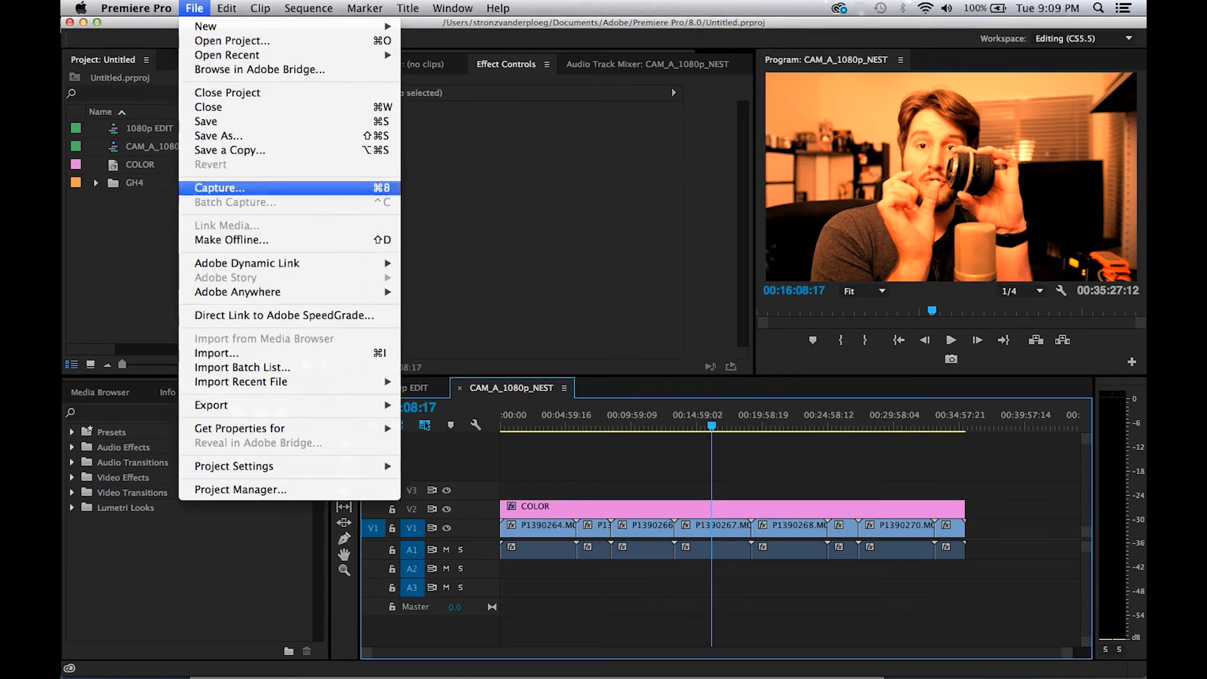
left_click(269, 313)
key("Return")
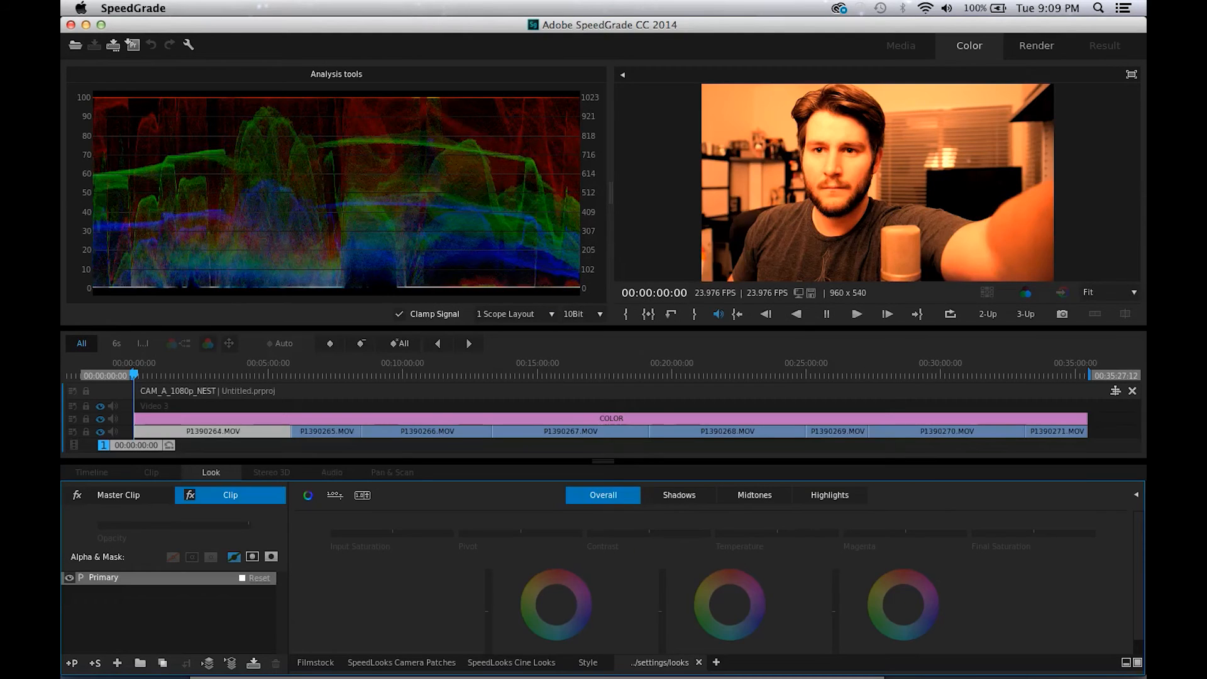
Cool the COLOR layer's overall temperature to about -0.88, save the changes and return to Premiere Pro through Direct Link
left_click(672, 418)
left_click_drag(823, 533, 737, 533)
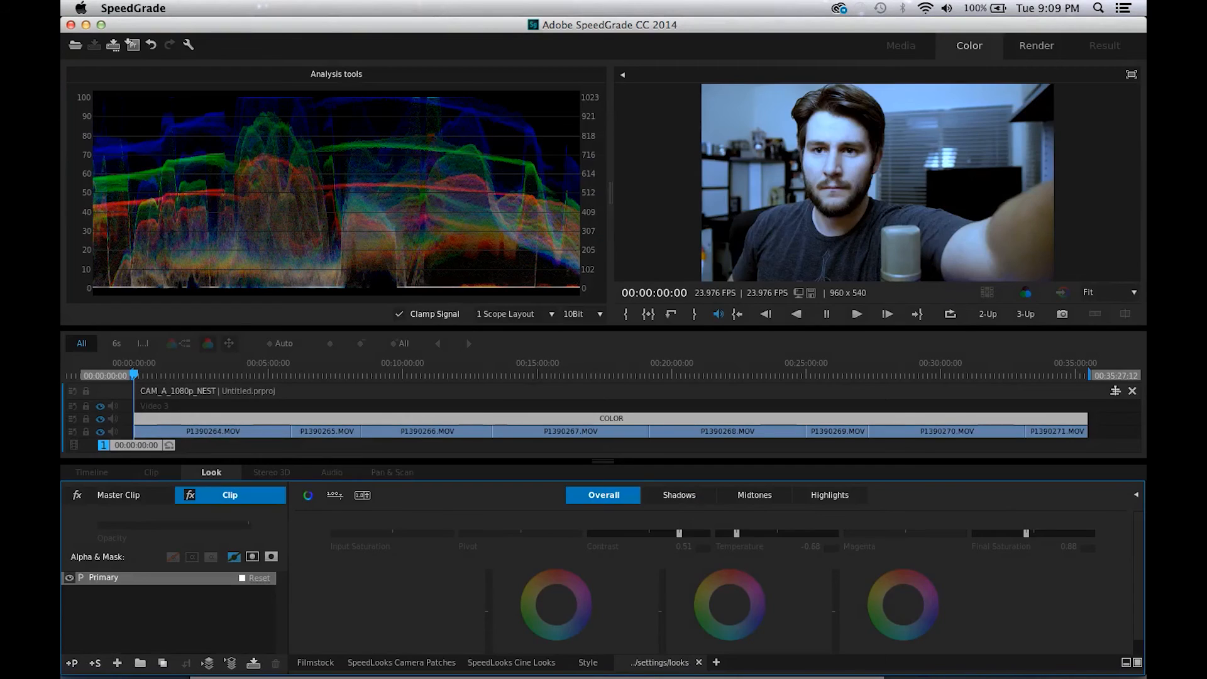
left_click(133, 44)
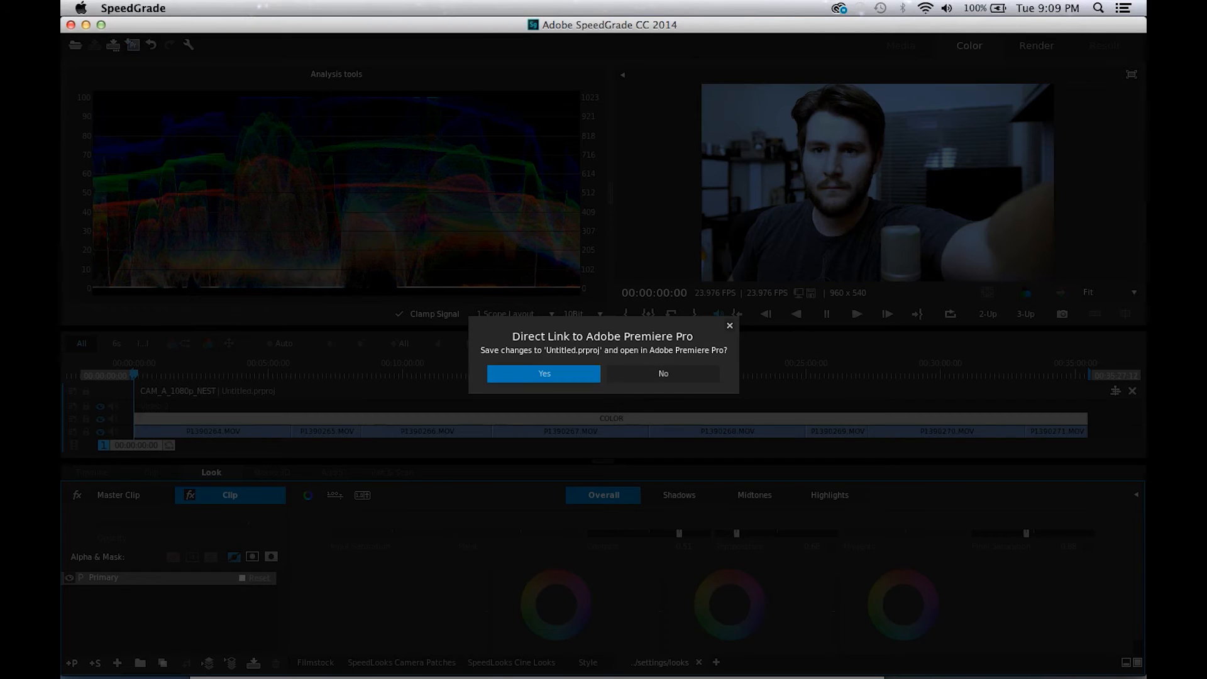
left_click(541, 375)
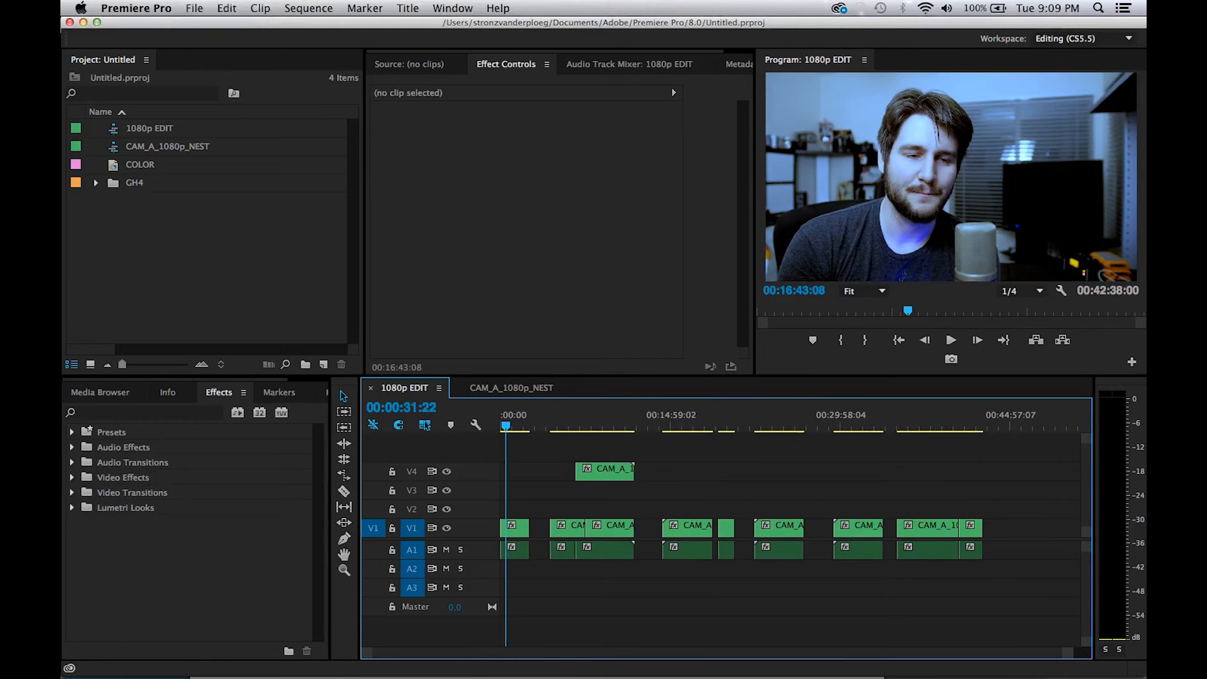
Check the regraded frame at 00:31:00:03 in 1080p EDIT and inspect the COLOR layer's effects in CAM_A_1080p_NEST
left_click(852, 419)
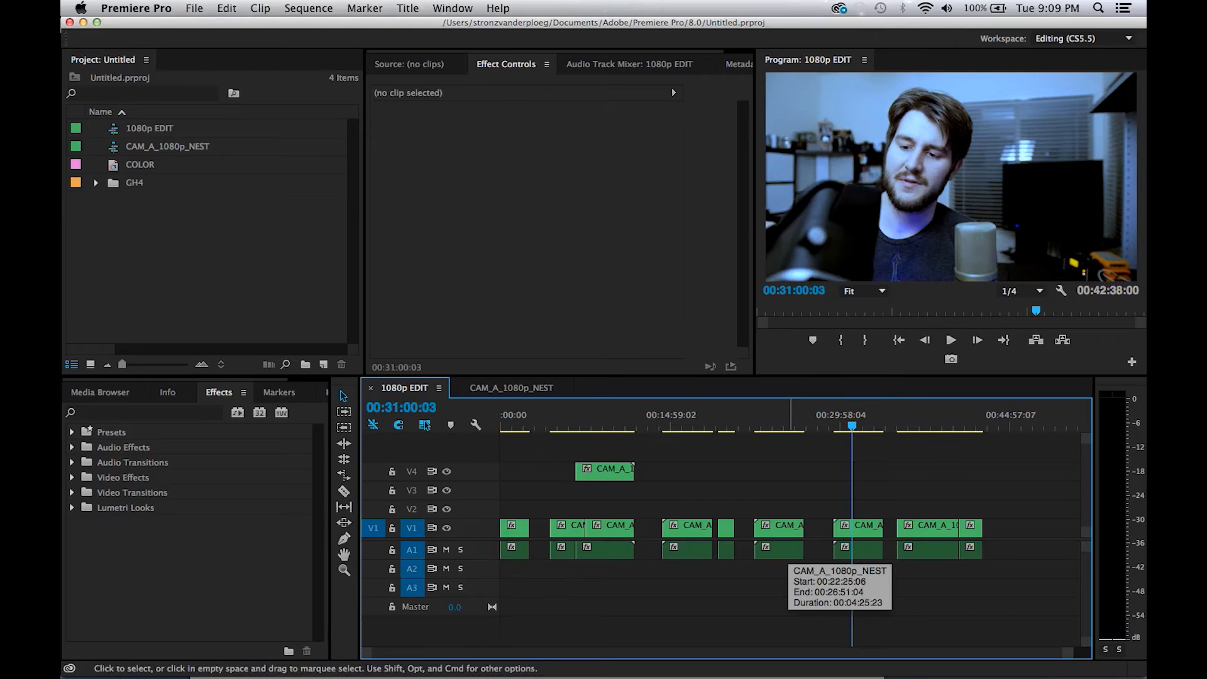
key("shift+t")
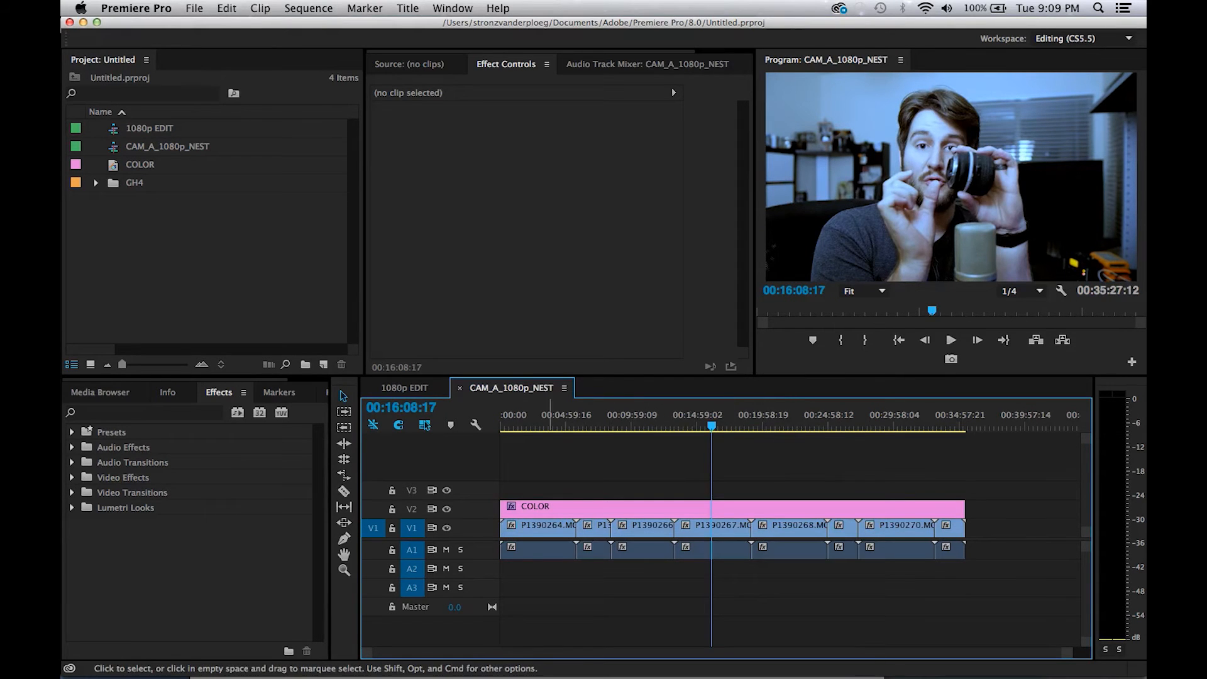
left_click(689, 506)
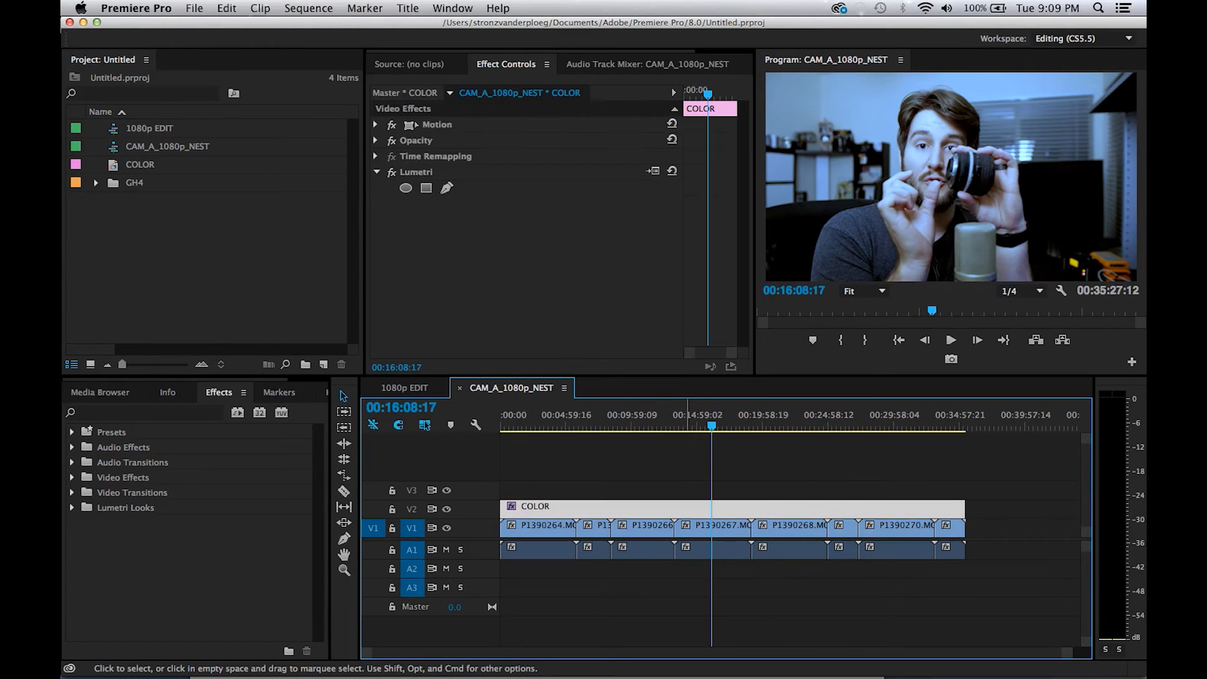
left_click(671, 468)
left_click(670, 506)
left_click_drag(529, 584, 976, 525)
left_click(943, 508)
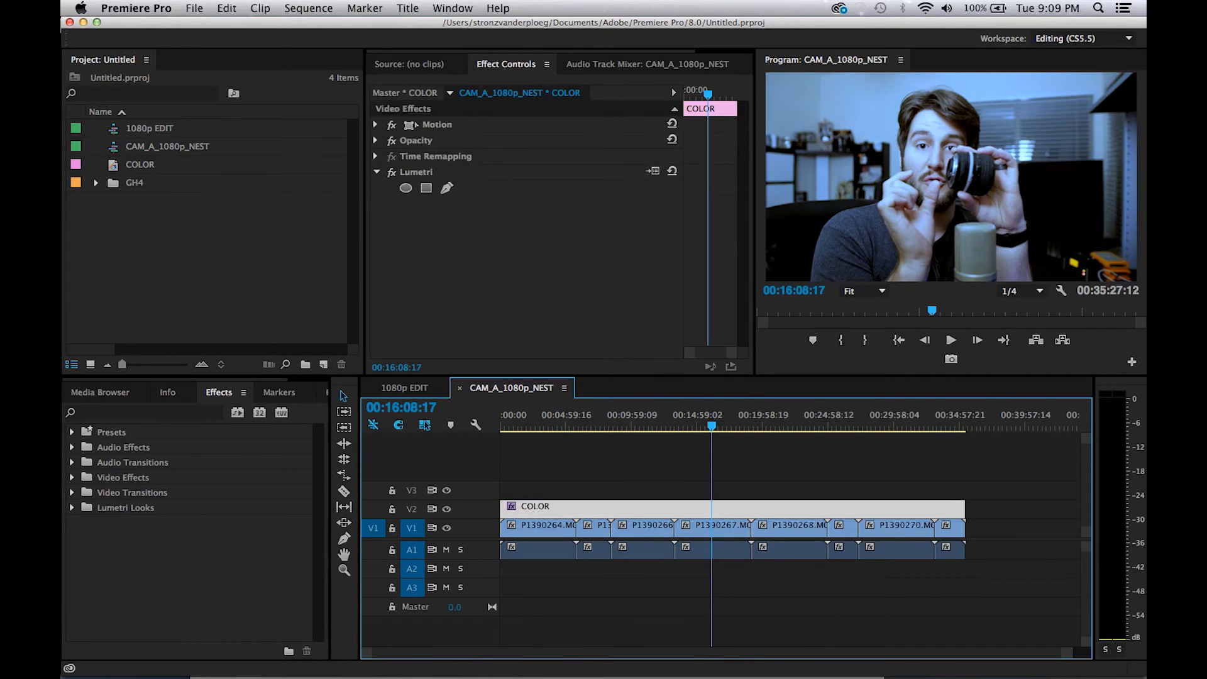
Copy the Lumetri effect from the COLOR layer and delete that layer from V2 of CAM_A_1080p_NEST
left_click(416, 172)
left_click(643, 490)
left_click(644, 509)
key("Delete")
left_click(567, 549)
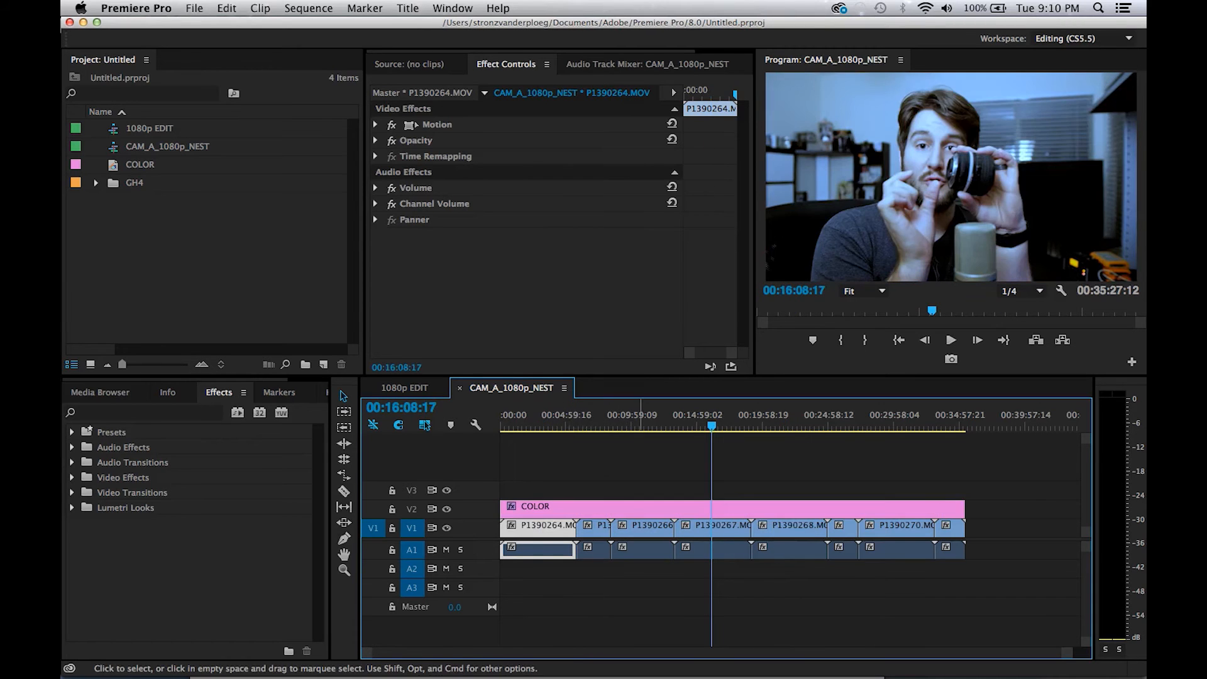
left_click(730, 507)
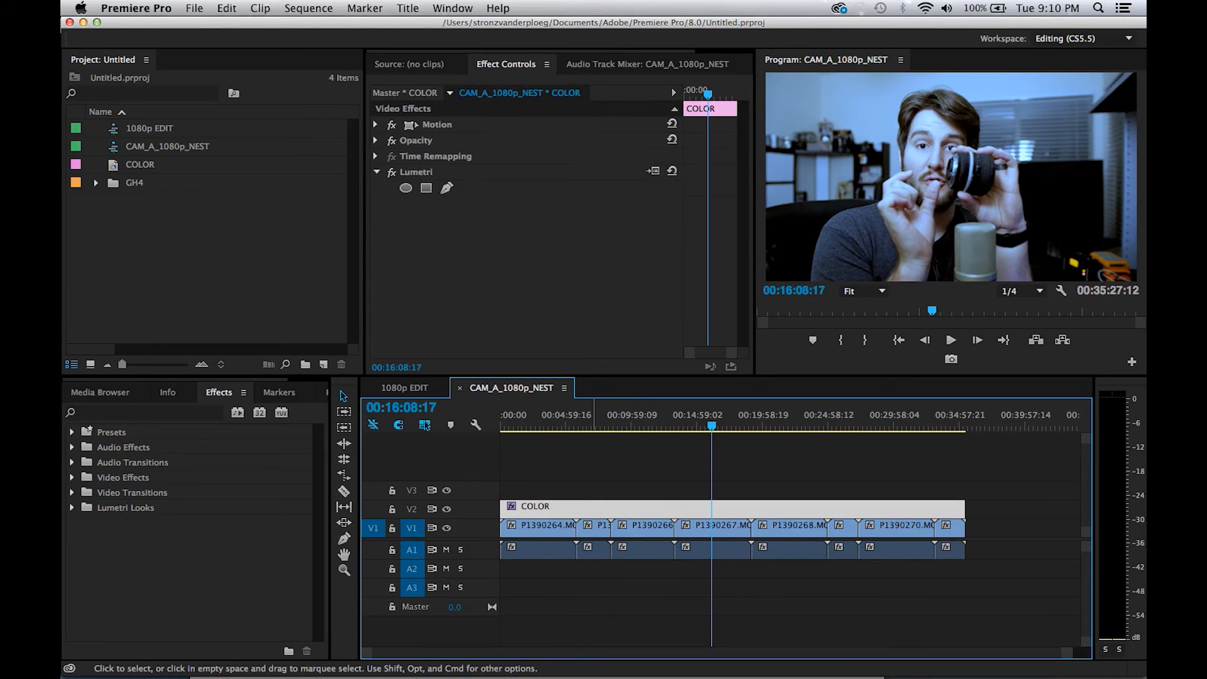
left_click(611, 478)
left_click(612, 507)
key("Delete")
Paste the copied Lumetri effect onto all camera clips on V1 of CAM_A_1080p_NEST
left_click(527, 424)
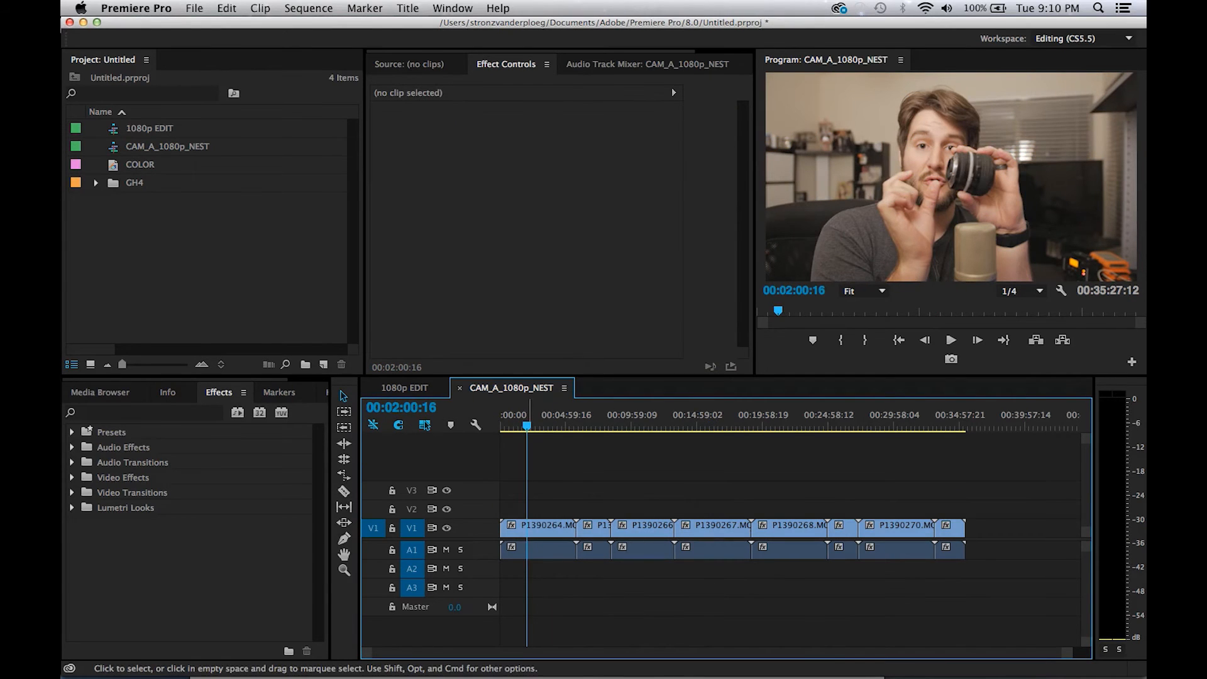
left_click(531, 550)
left_click_drag(581, 563, 966, 528)
key("super+shift+a")
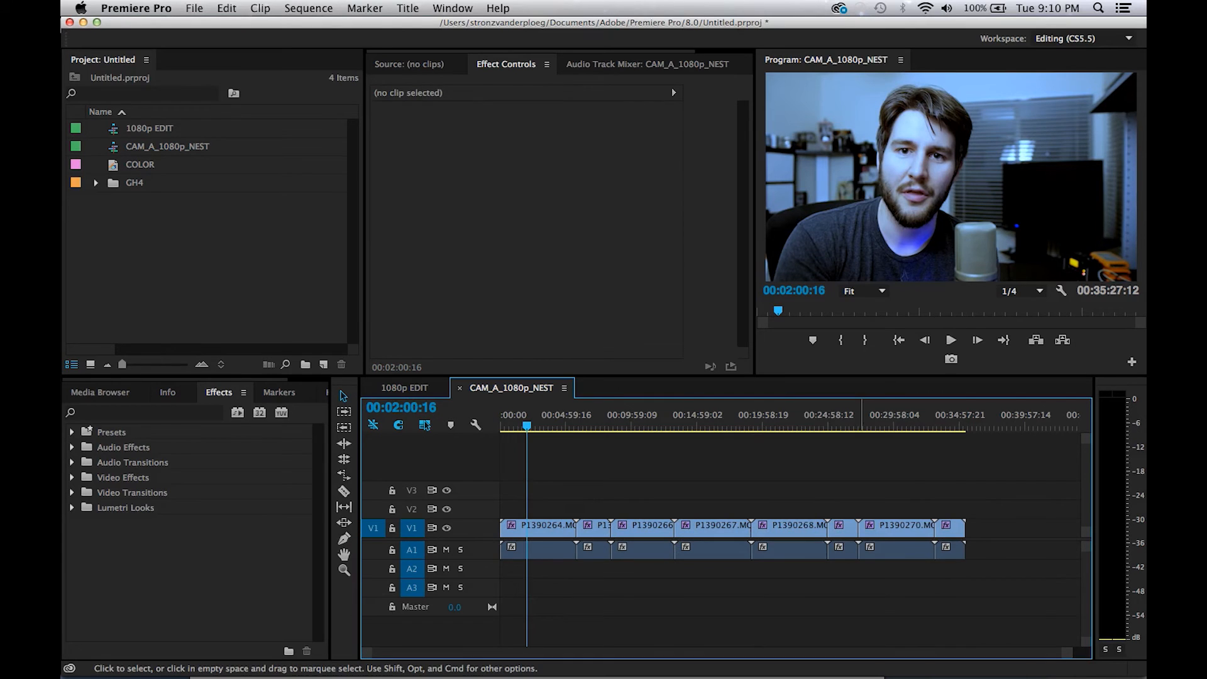
Inspect the Lumetri effect on P1390264.MOV and preview the graded frames at 00:10:24:00 and 00:18:30:02
left_click(546, 551)
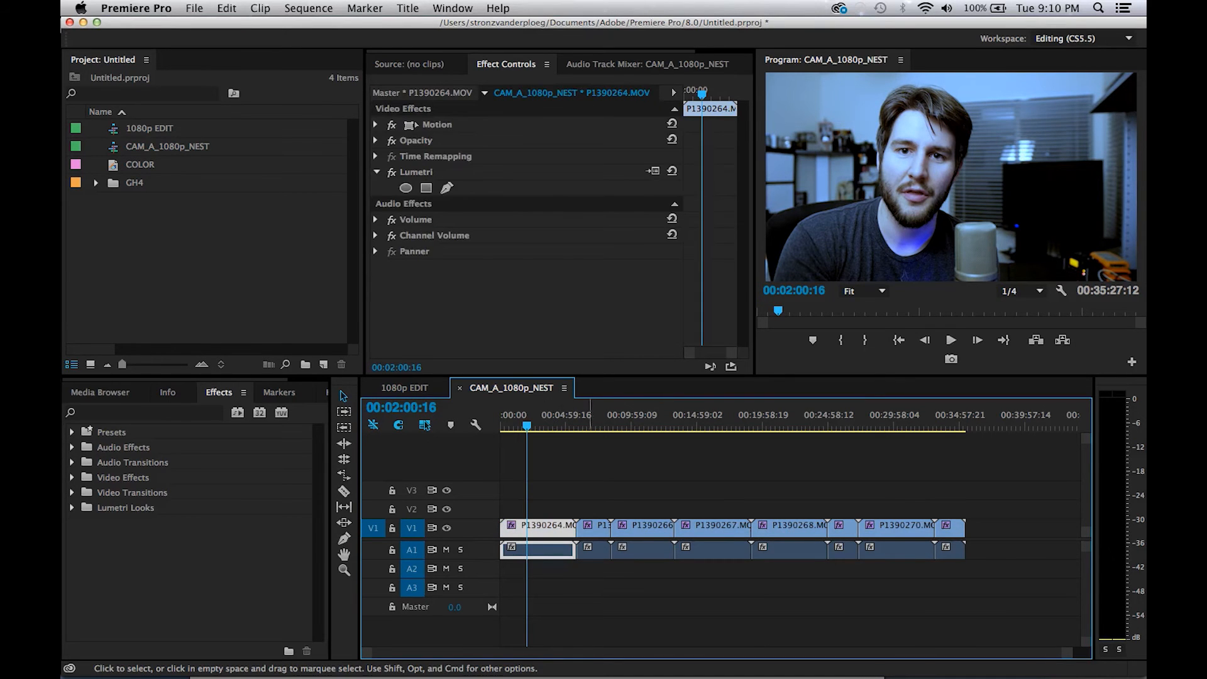
left_click(441, 172)
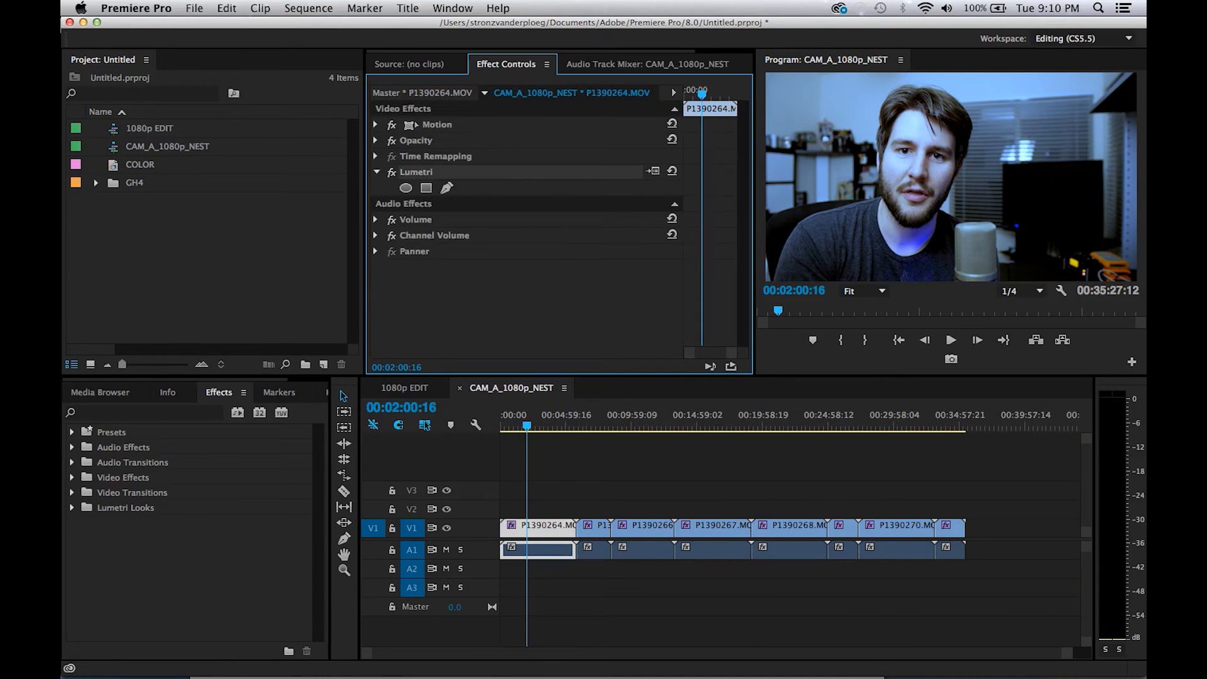
left_click_drag(602, 423, 637, 423)
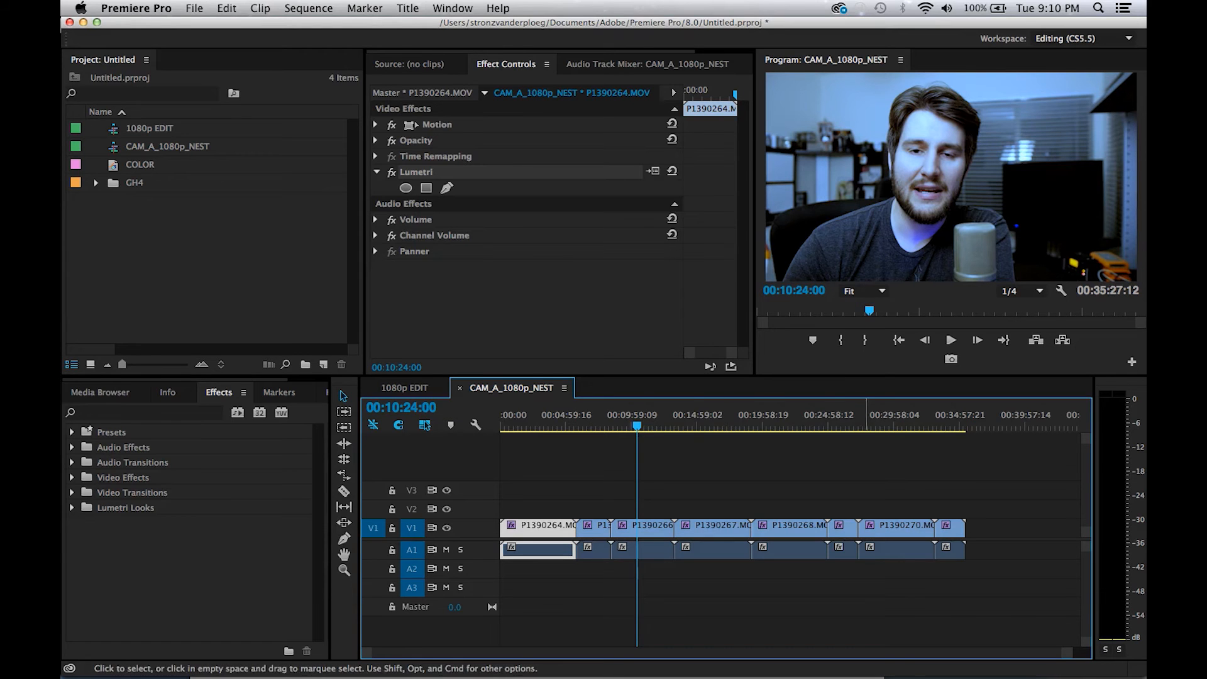
left_click_drag(689, 423, 744, 423)
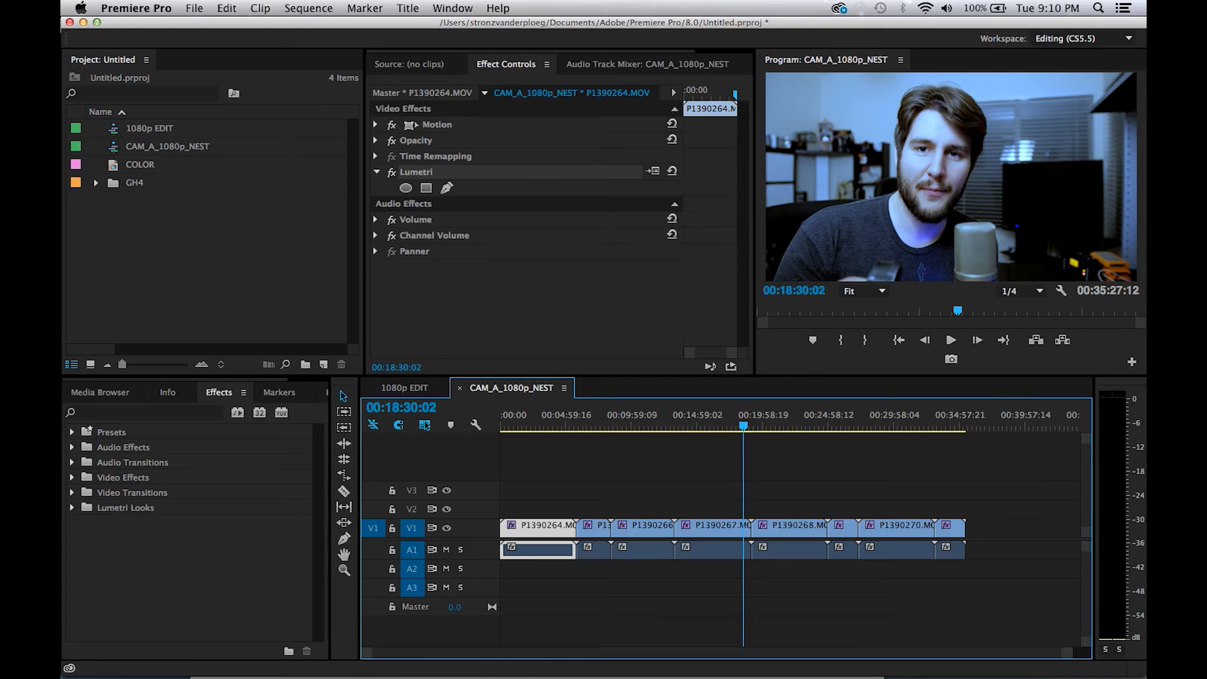
Preview the grade in 1080p EDIT at 00:01:27:20, 00:16:25:23 and 00:24:40:22
key("shift+3")
left_click(517, 418)
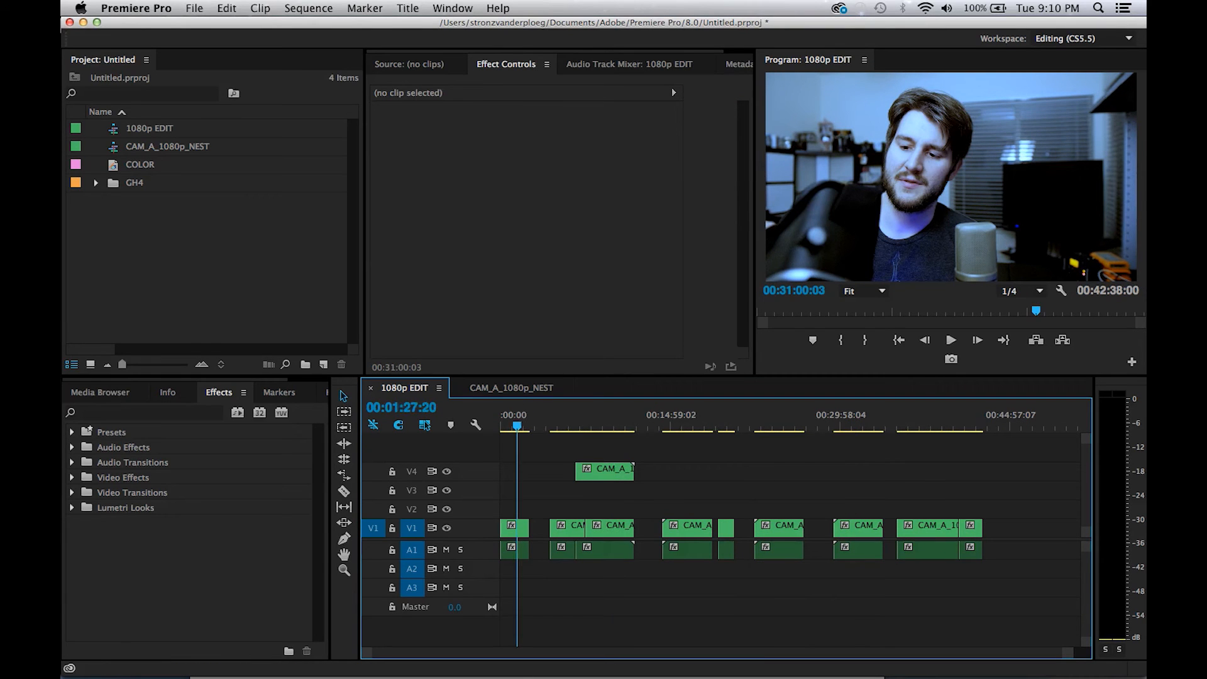
left_click(687, 418)
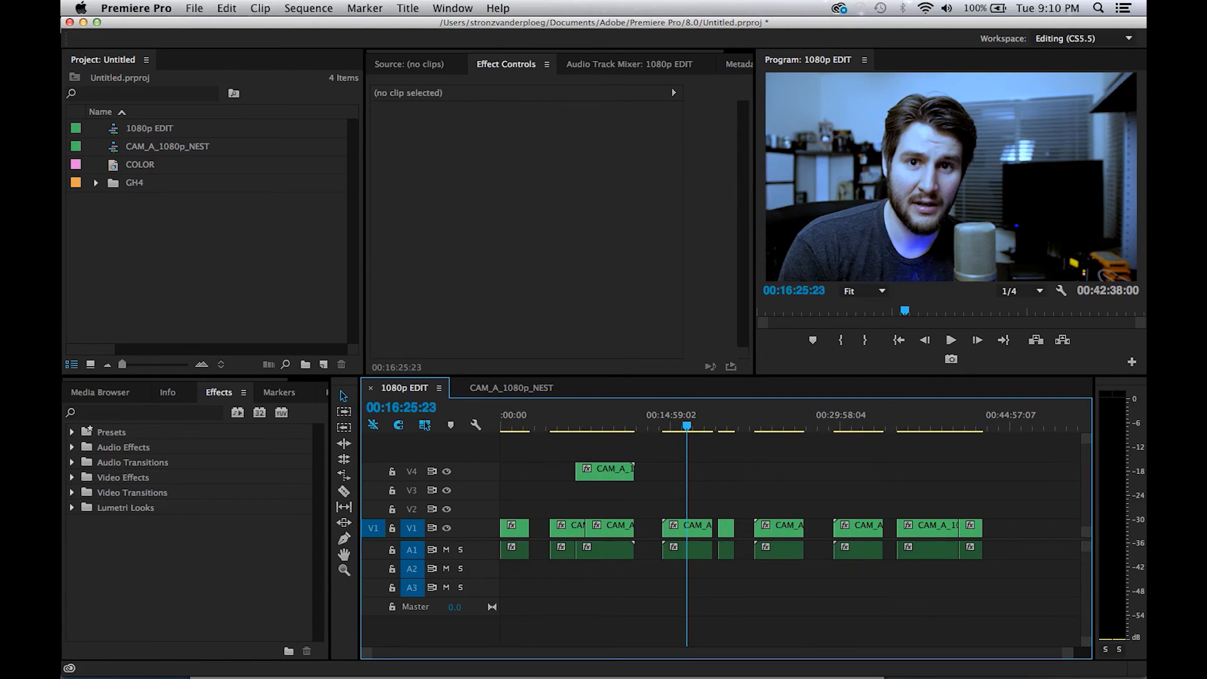
left_click(780, 420)
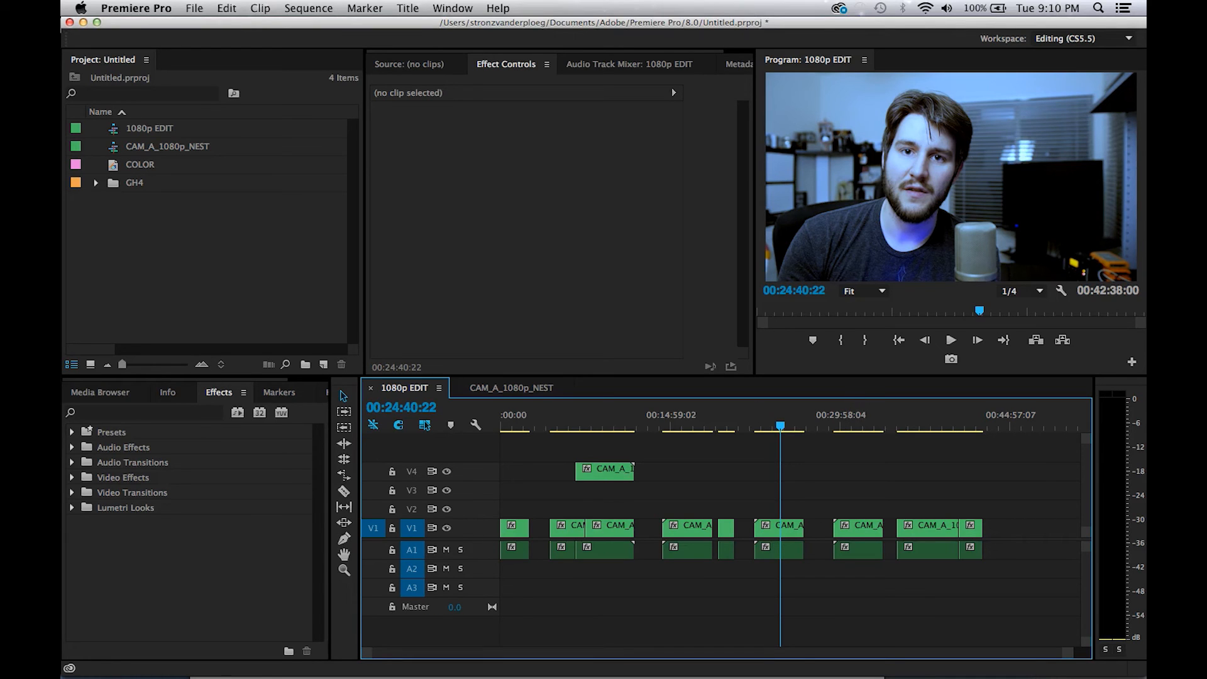
Look through the source clips in the GH4 bin, including P1390264.MOV
left_click(95, 183)
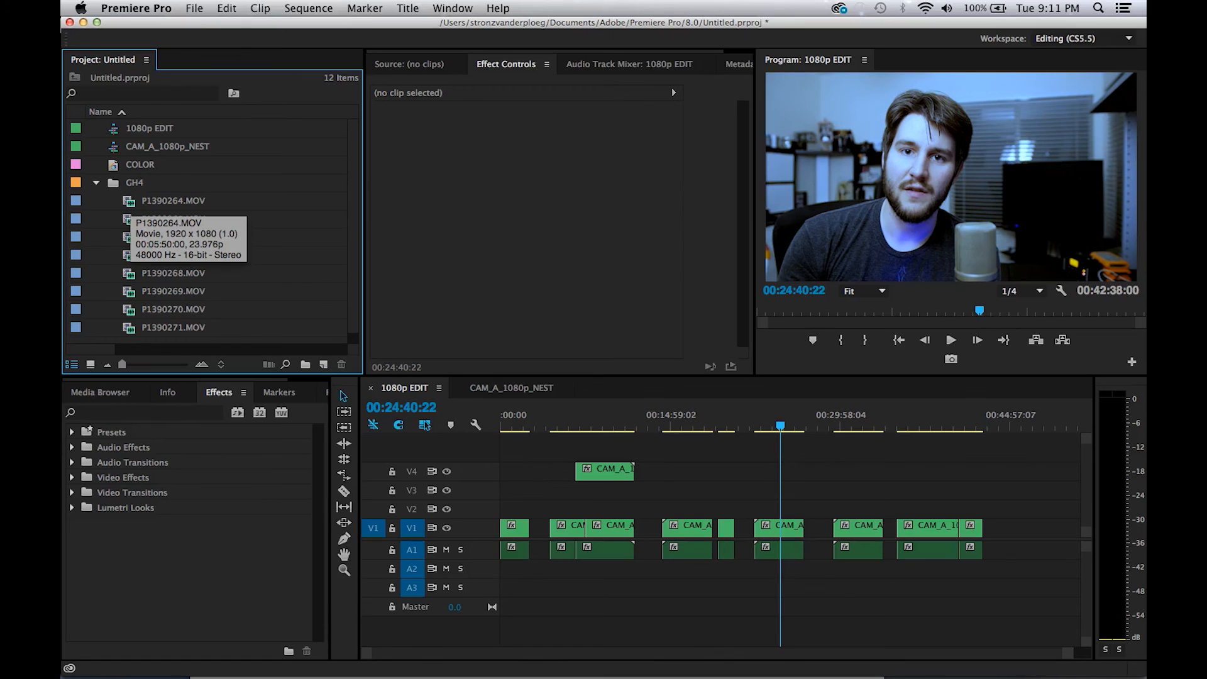
left_click(173, 201)
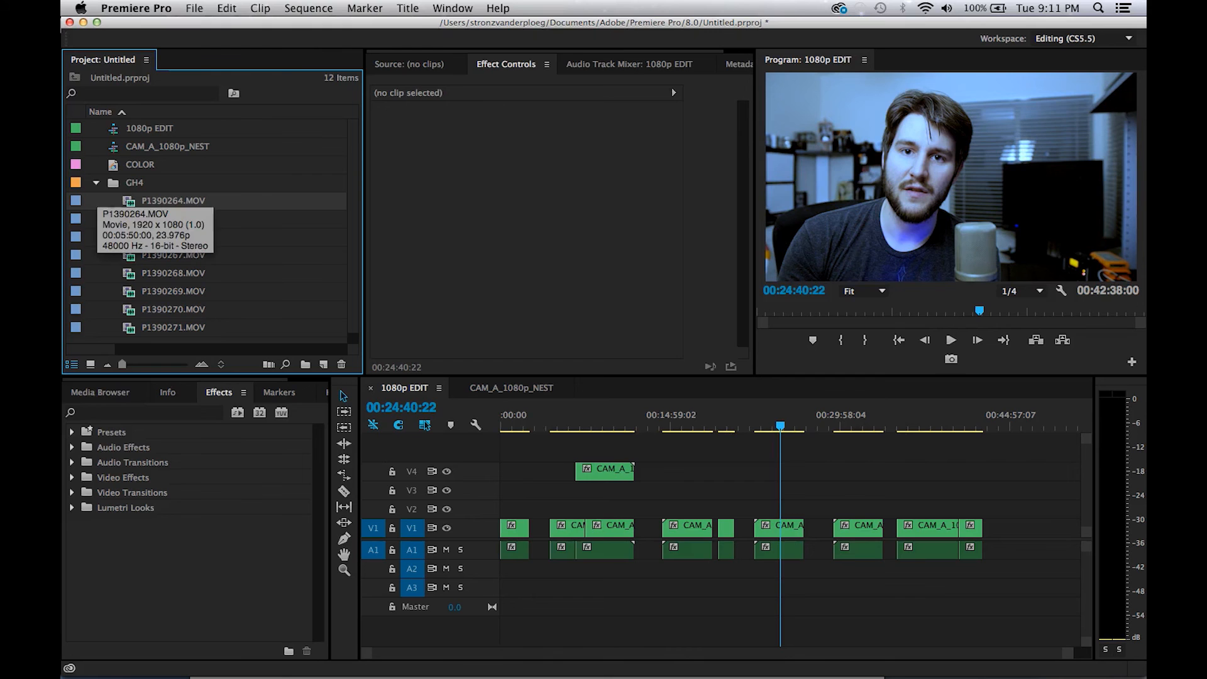
left_click(96, 182)
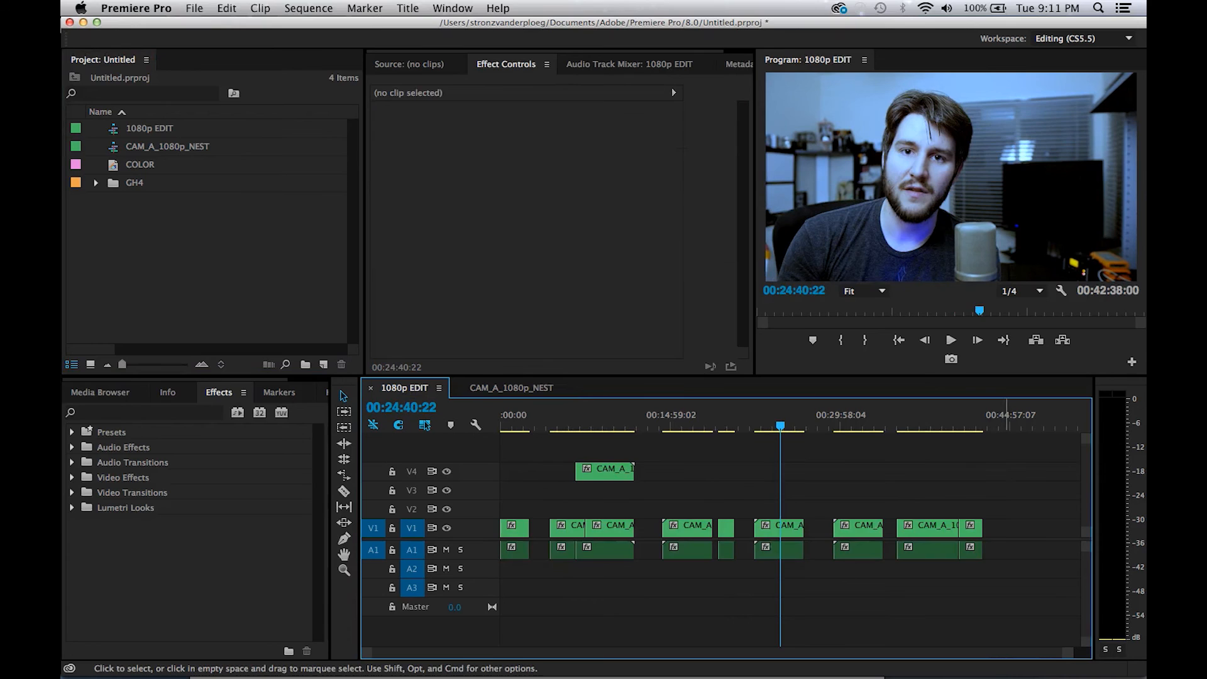
Replace all segments in 1080p EDIT with the full CAM_A_1080p_NEST sequence at the start of V1 and A1
key("super+a")
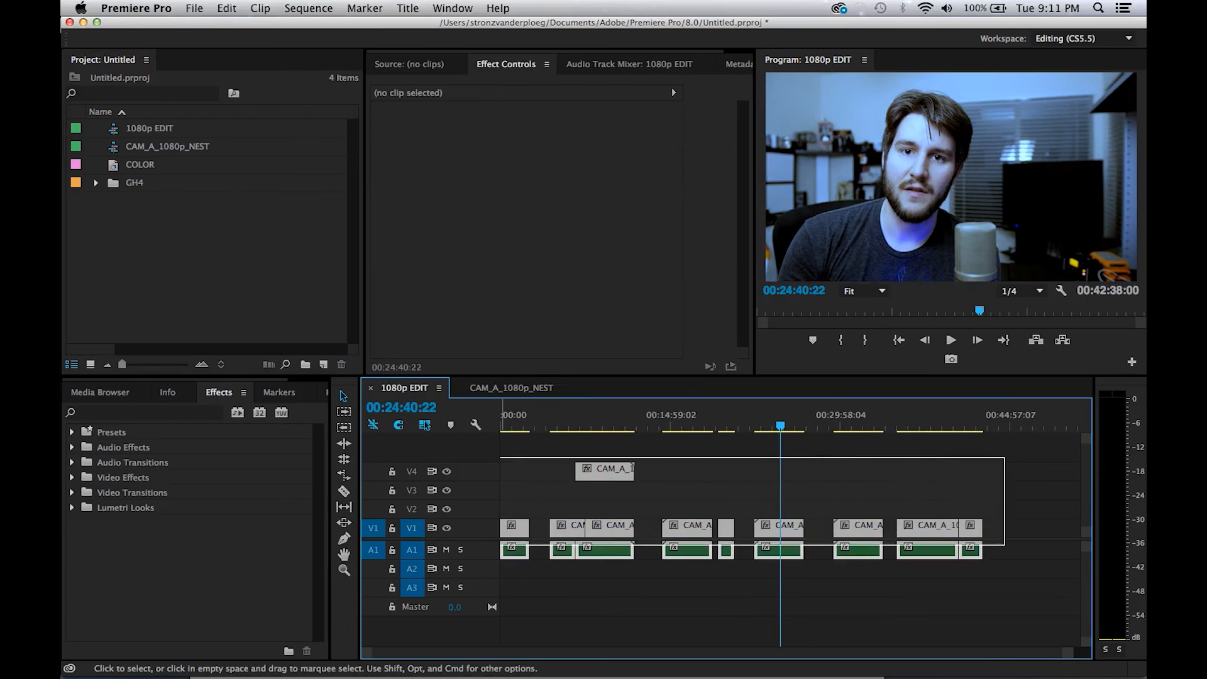
key("Delete")
left_click_drag(168, 146, 516, 535)
Preview the full nested clip in 1080p EDIT at 00:30:36:04, 00:11:38:13 and 00:24:01:00
left_click_drag(636, 422, 512, 421)
left_click(642, 421)
left_click(848, 422)
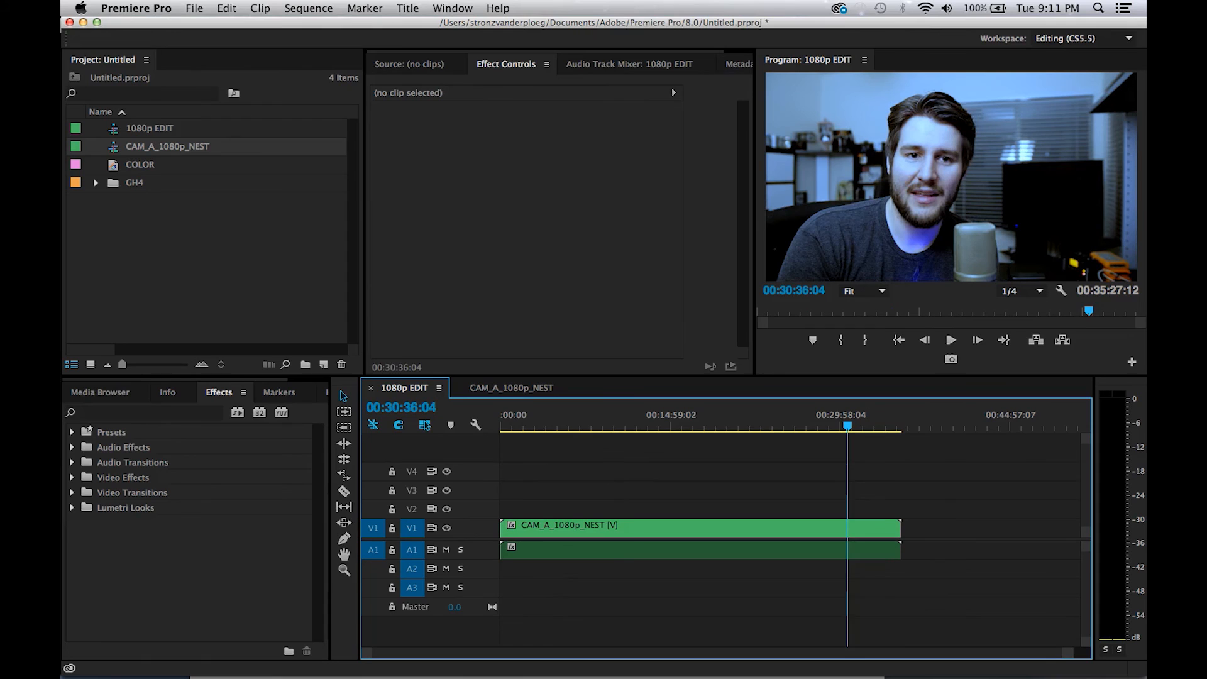
left_click(632, 422)
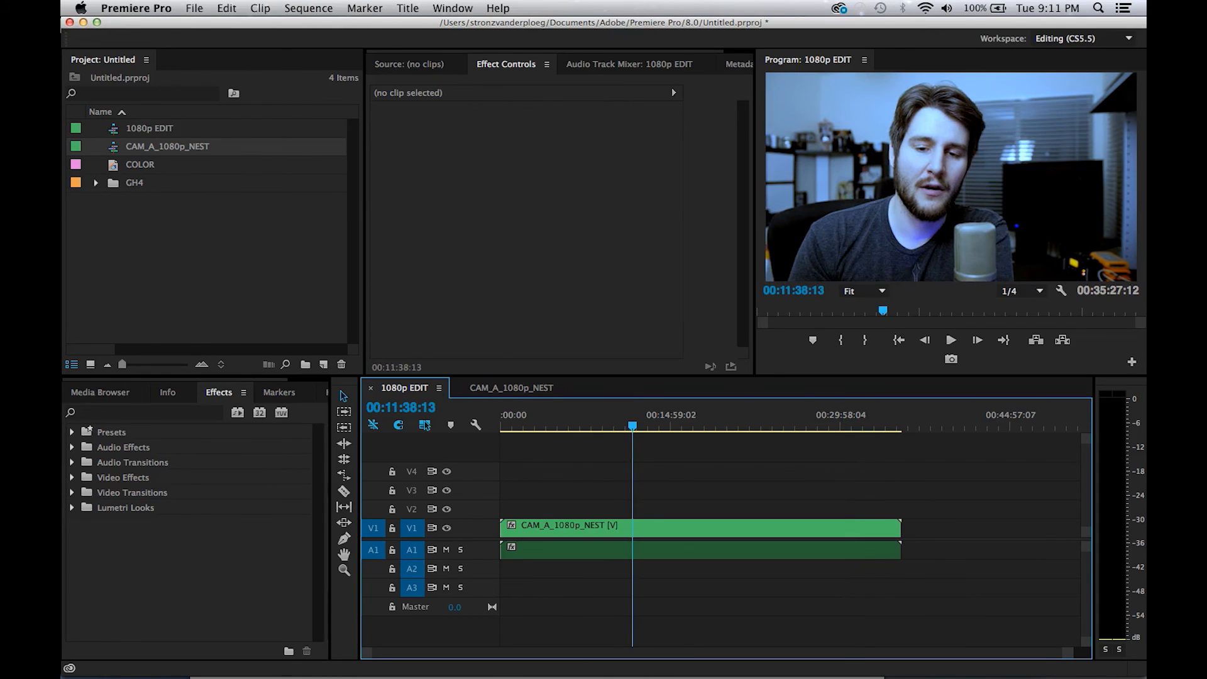
left_click(773, 421)
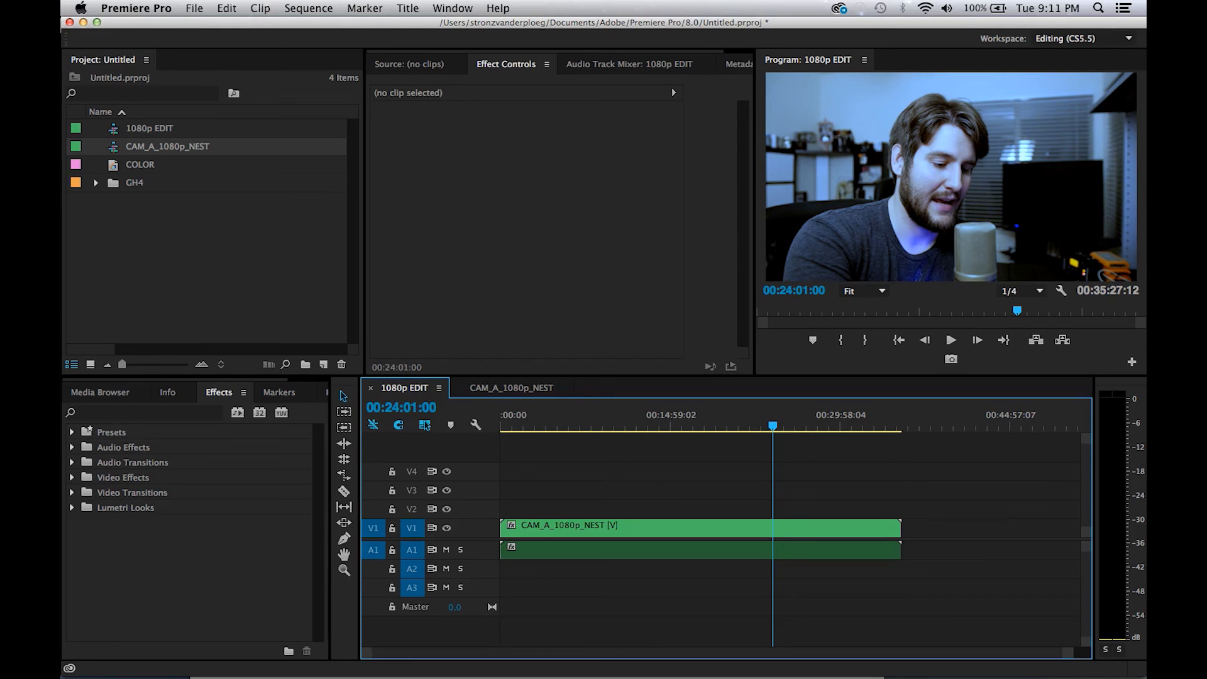
Compare the CAM_A_1080p_NEST project item with the individual source clips in the GH4 bin
key("shift+1")
left_click(167, 146)
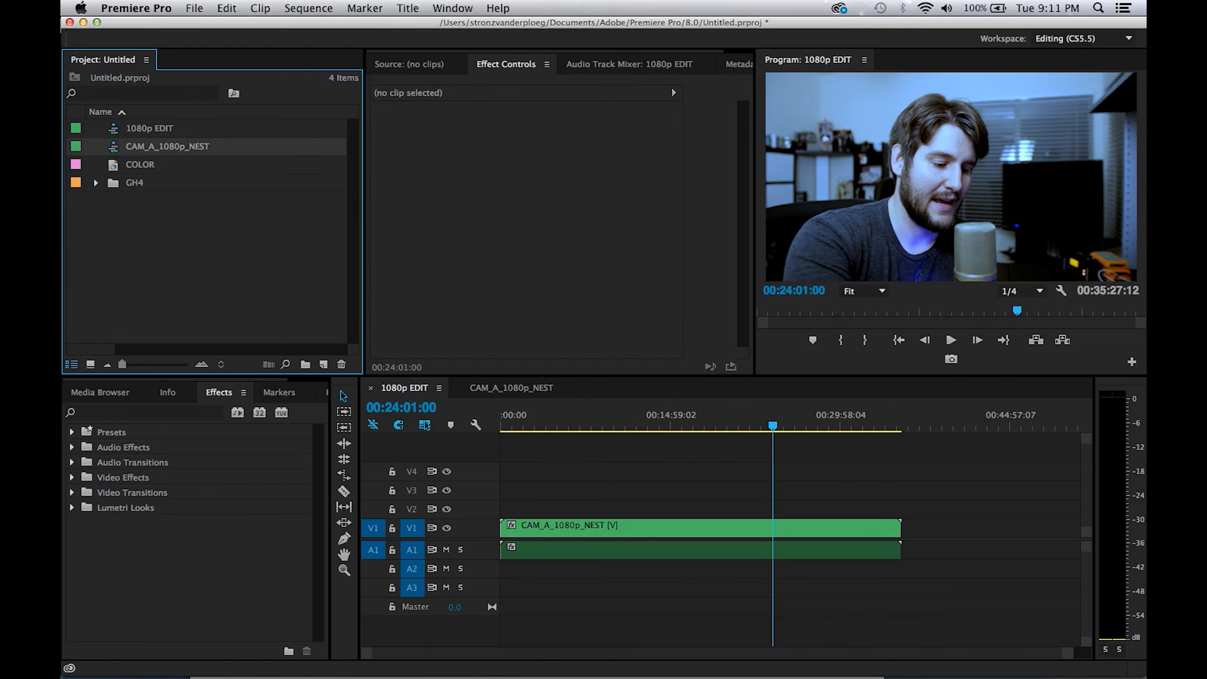
left_click(96, 183)
left_click(173, 201)
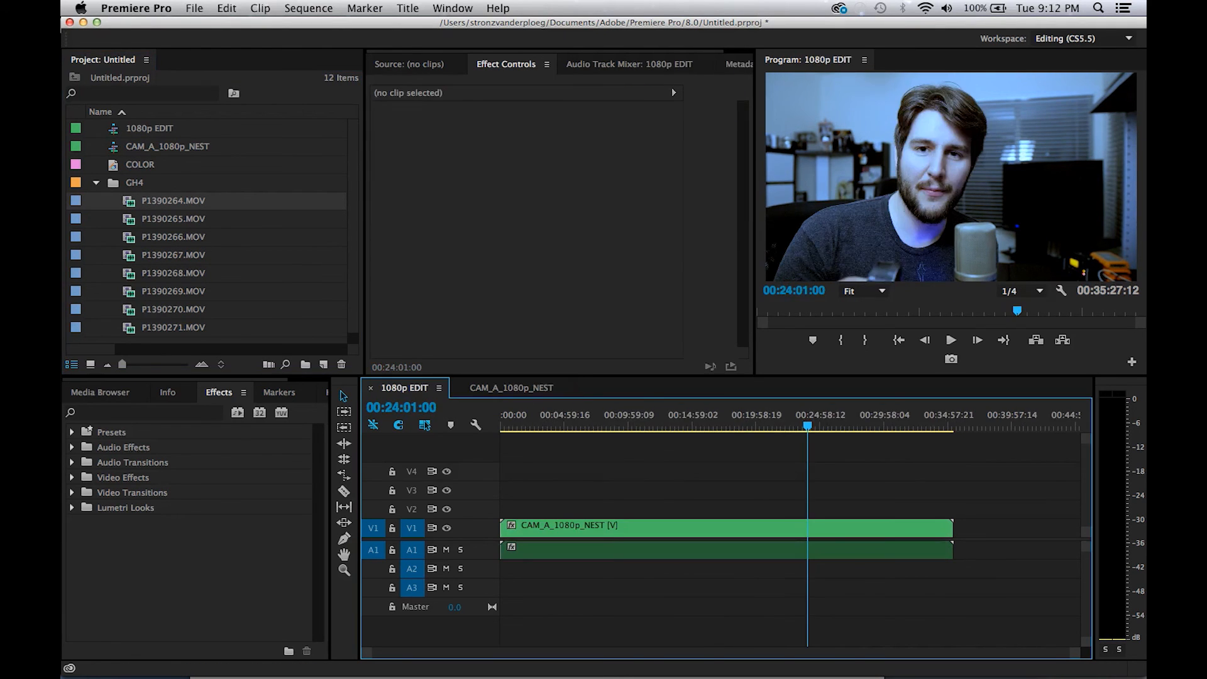
left_click(96, 183)
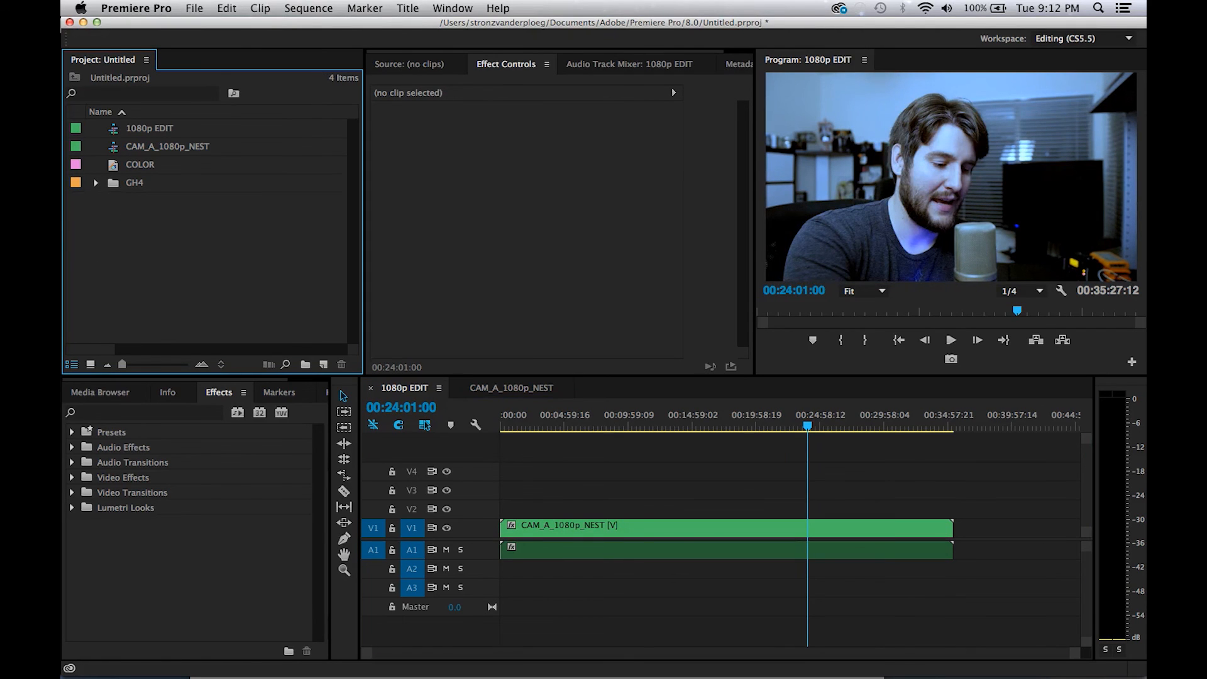
left_click(167, 146)
Try a Scale of 50 on the nested clip in 1080p EDIT and restore it to 100
key("shift+3")
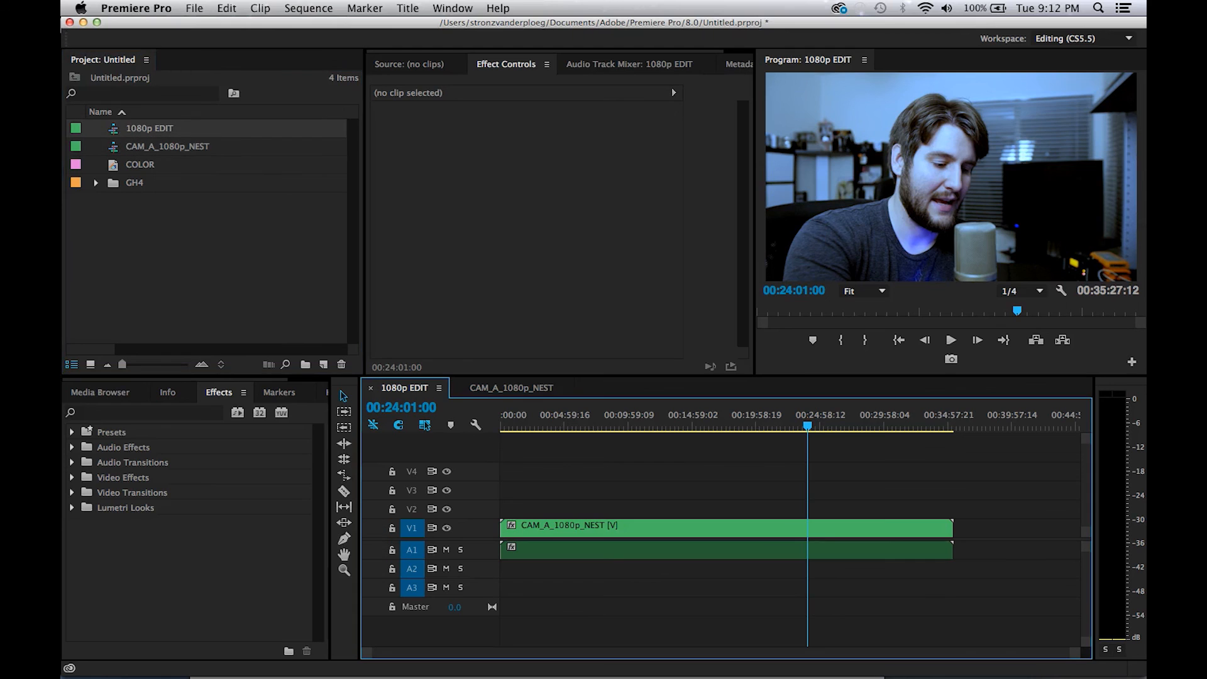
key("d")
left_click(375, 125)
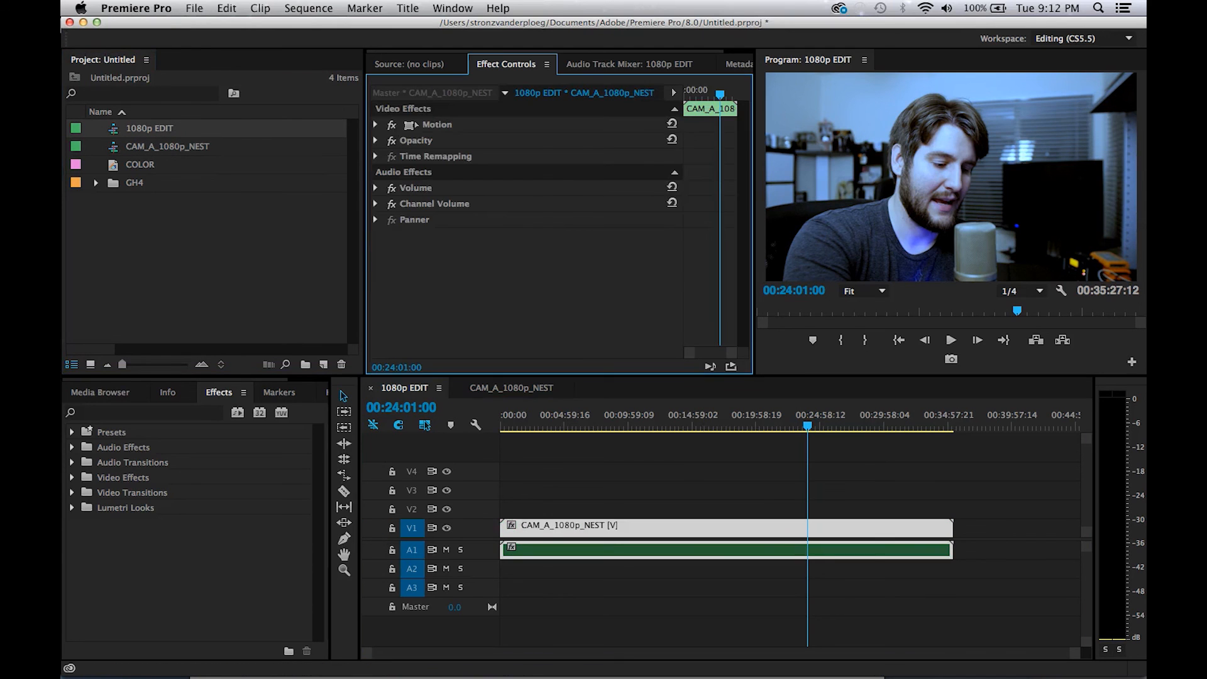
left_click(542, 157)
type("50")
key("Return")
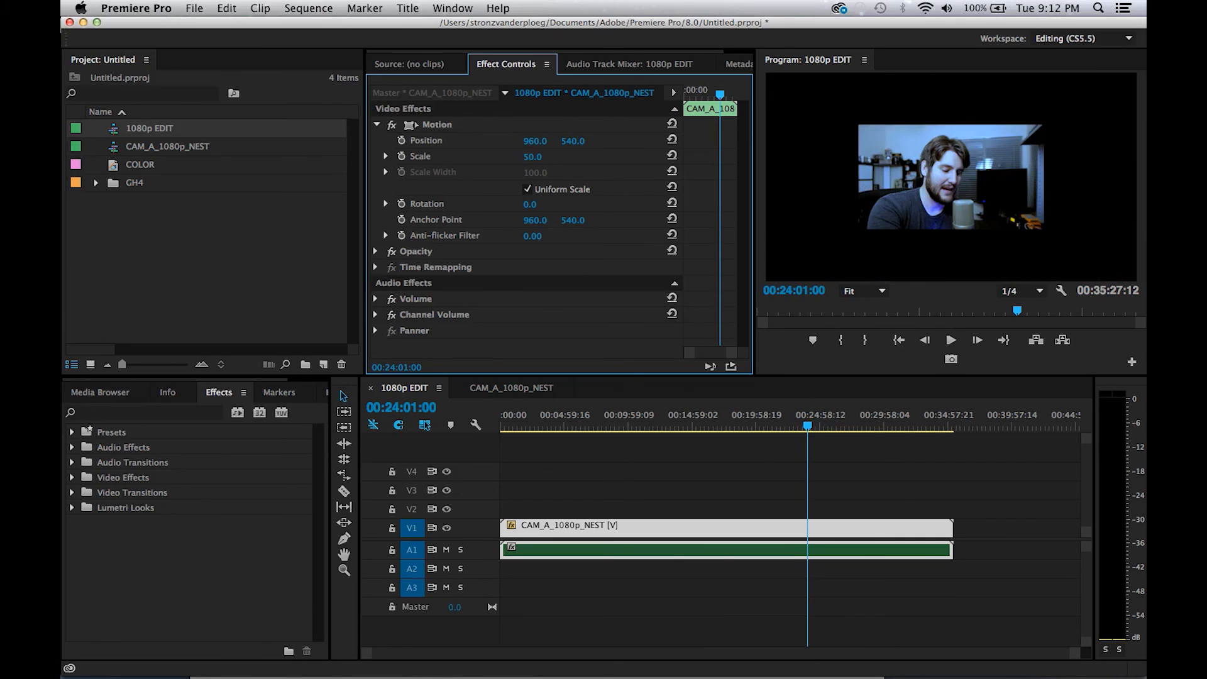
left_click(542, 157)
type("100")
key("Return")
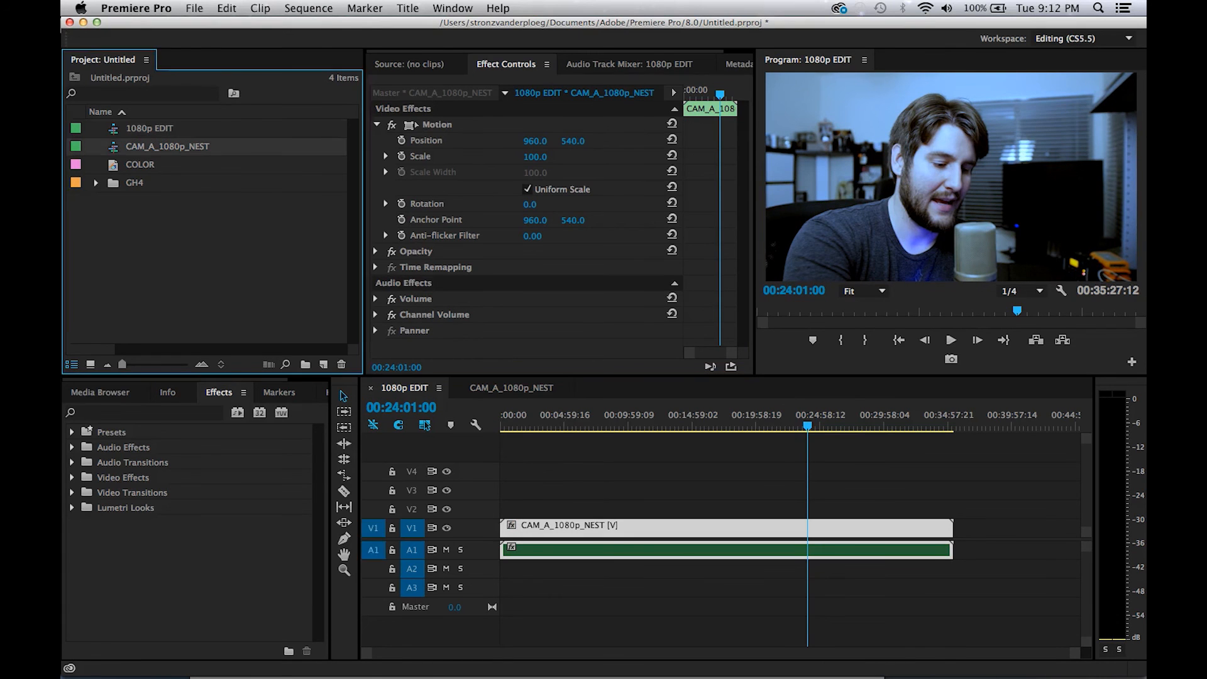
Inspect the Lumetri effects on individual clips in CAM_A_1080p_NEST, check the frame at 00:22:52:02, and return to 1080p EDIT
double_click(167, 146)
left_click_drag(673, 420, 800, 421)
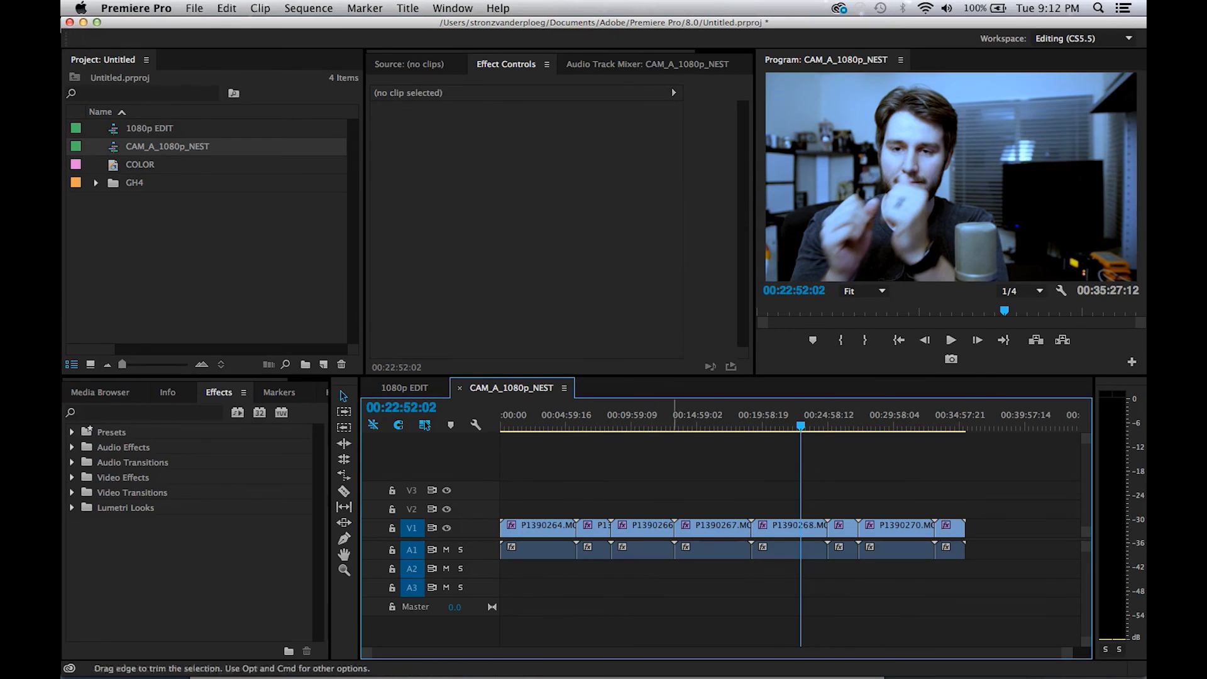
left_click(538, 549)
left_click(647, 529)
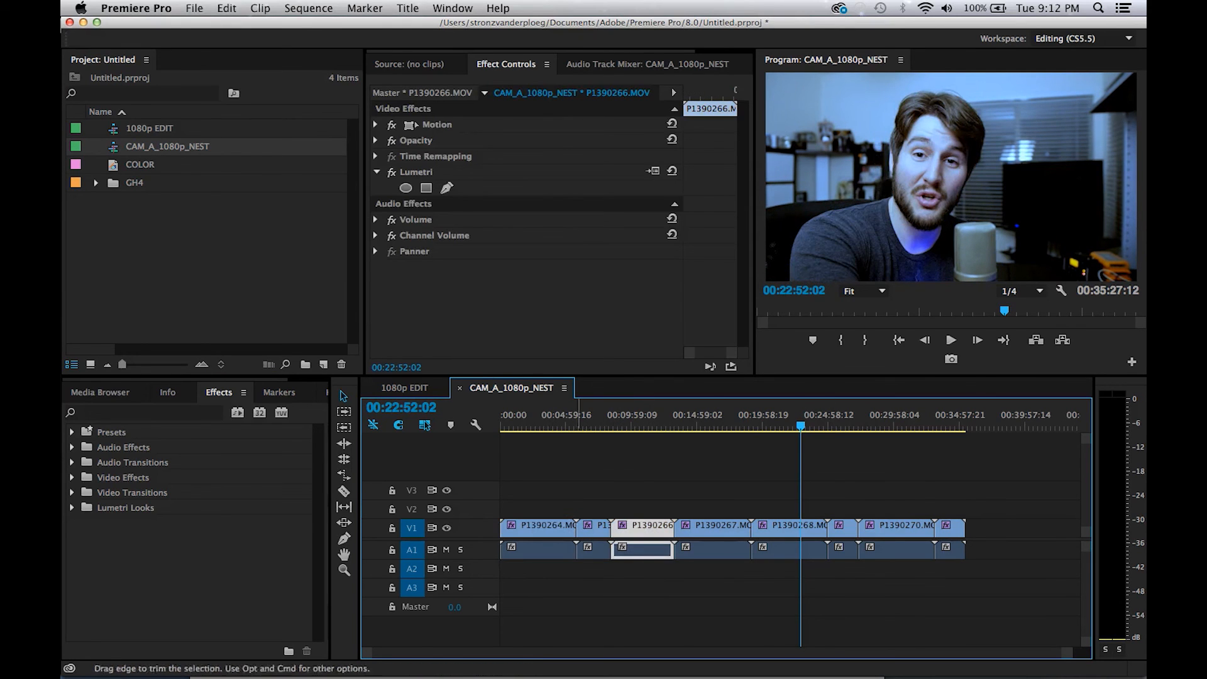
left_click(594, 528)
left_click(540, 528)
left_click(736, 529)
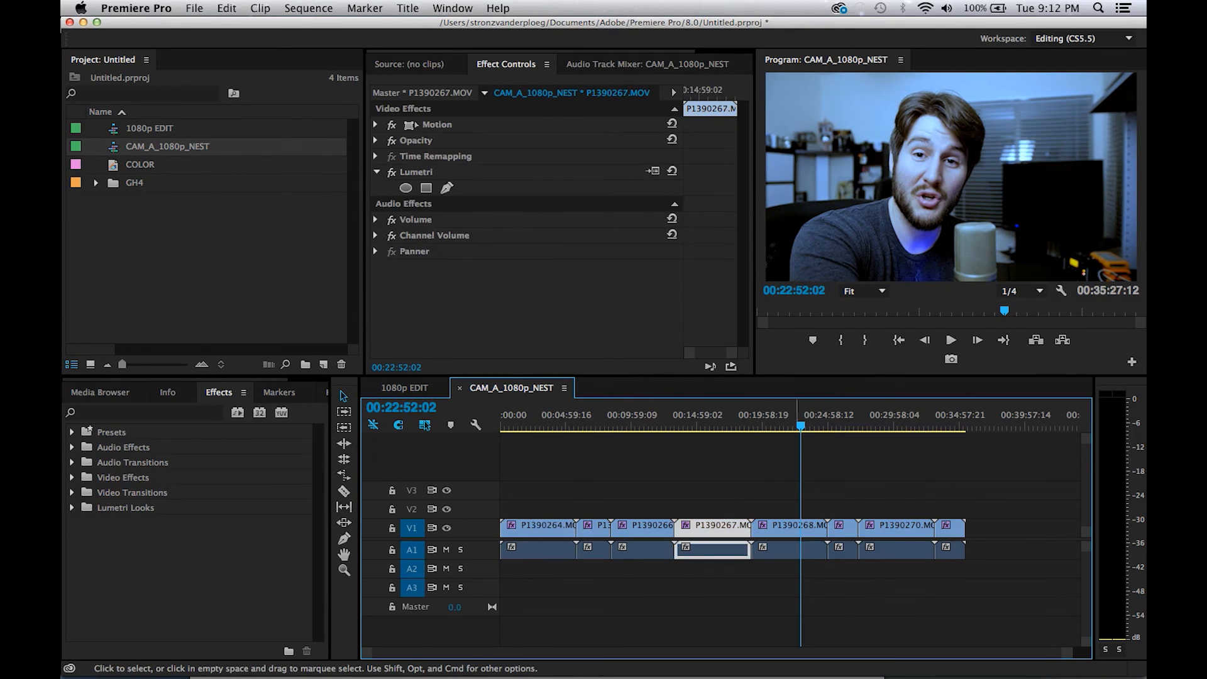
left_click(404, 388)
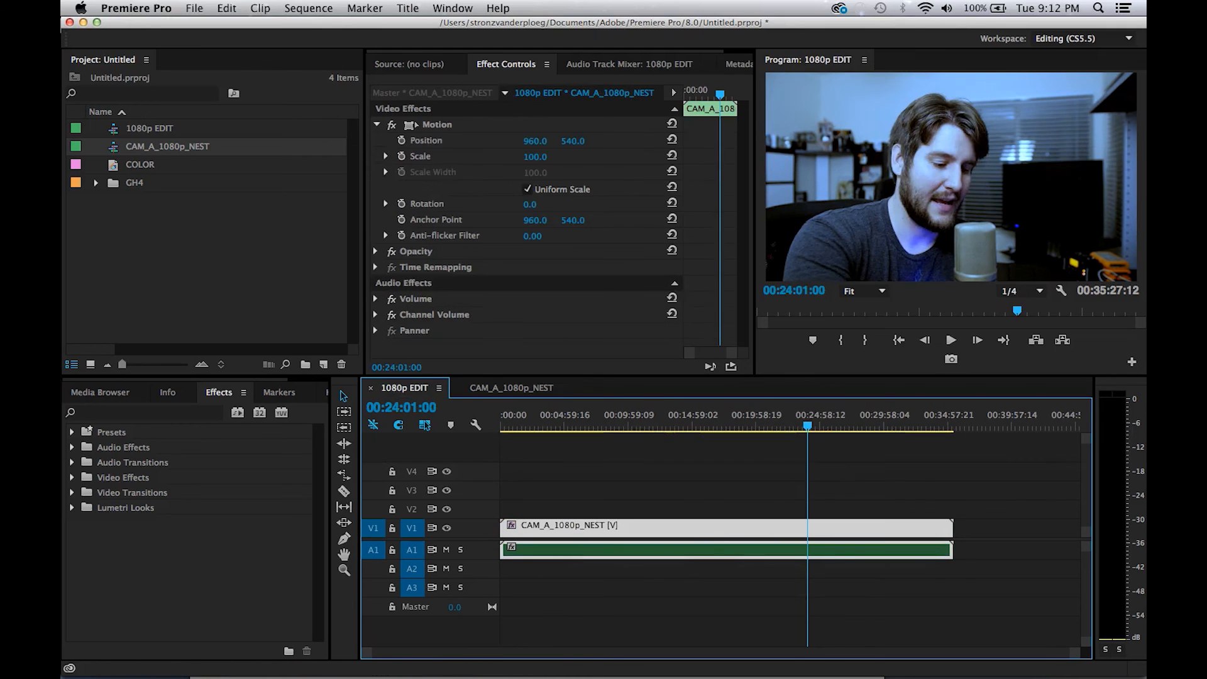